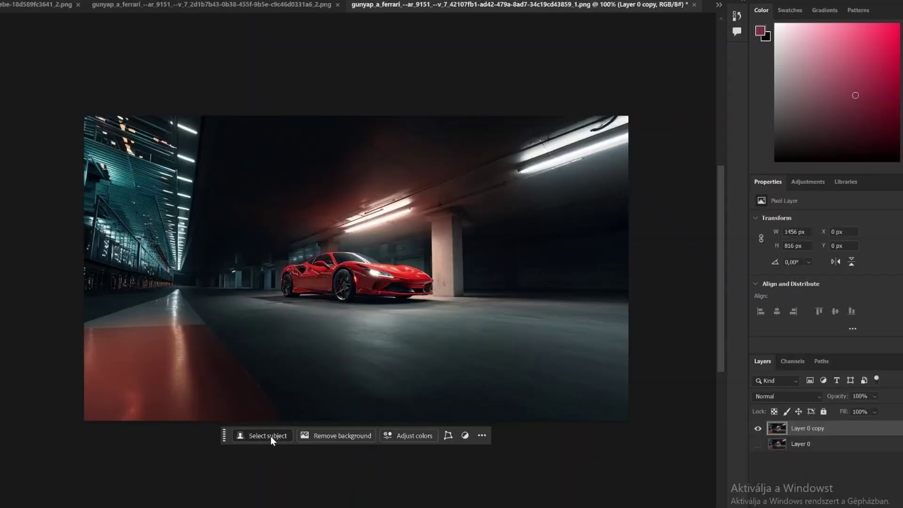
- Select the red Ferrari and generate an empty garage in its place with Generative Fill
left_click(270, 436)
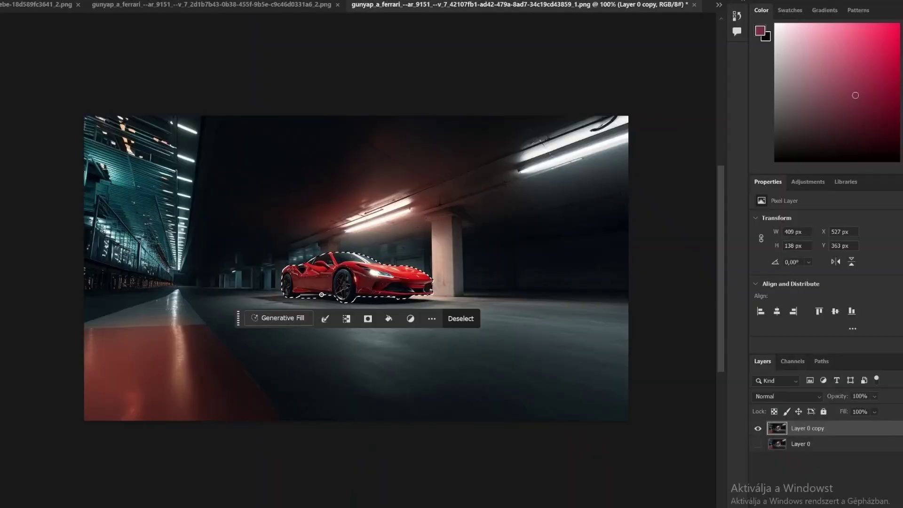
left_click(274, 320)
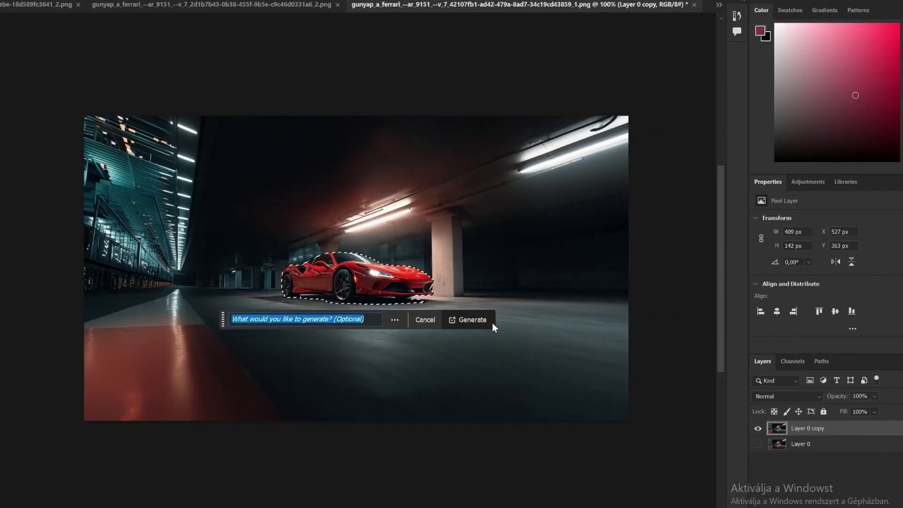
left_click(466, 323)
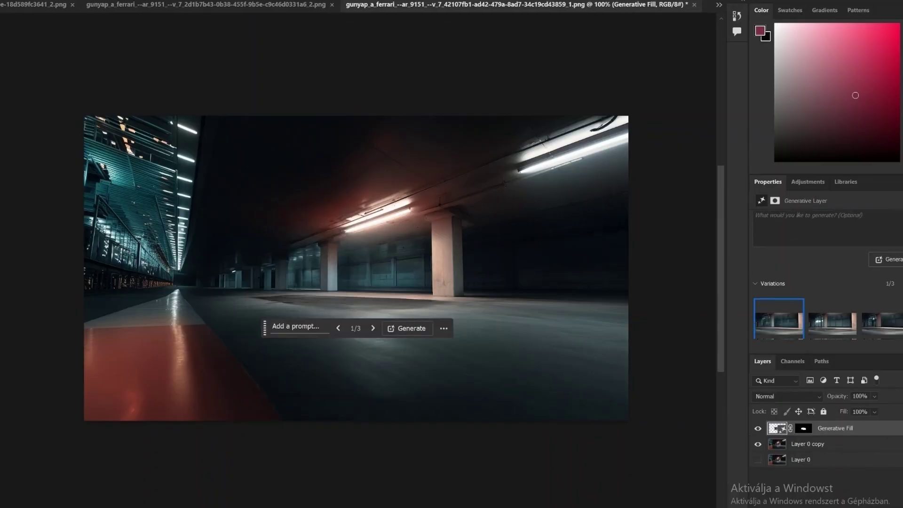
- Hide the copy and fill layers, copy the car from Layer 0 to its own layer, and hide Layer 0
left_click_drag(266, 362, 269, 456)
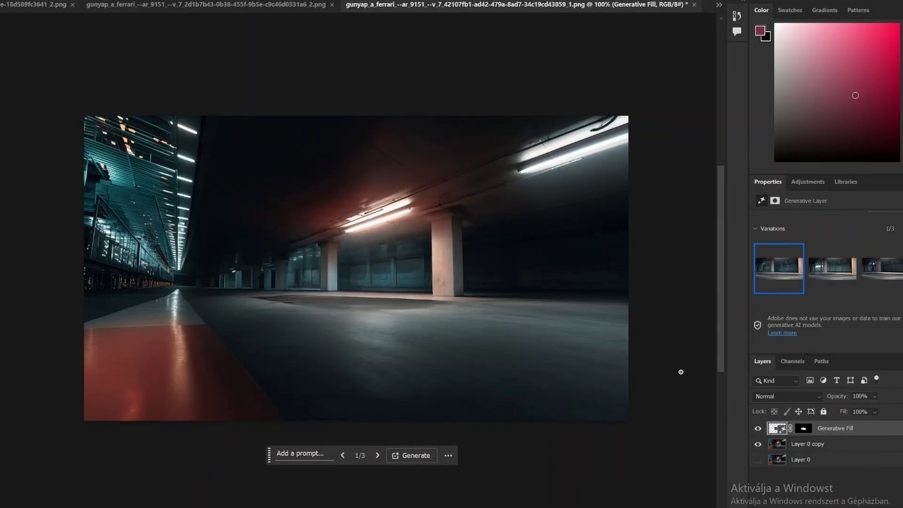
left_click(758, 460)
left_click_drag(758, 446, 758, 429)
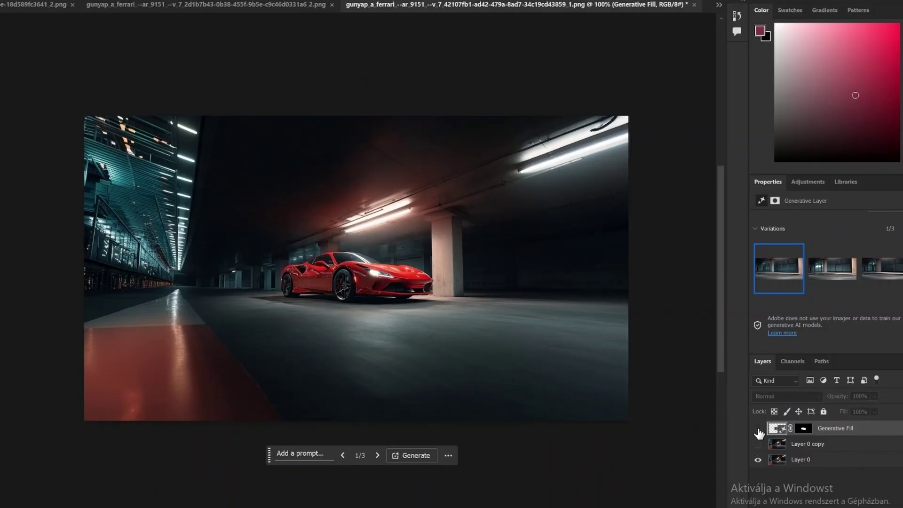
left_click(799, 459)
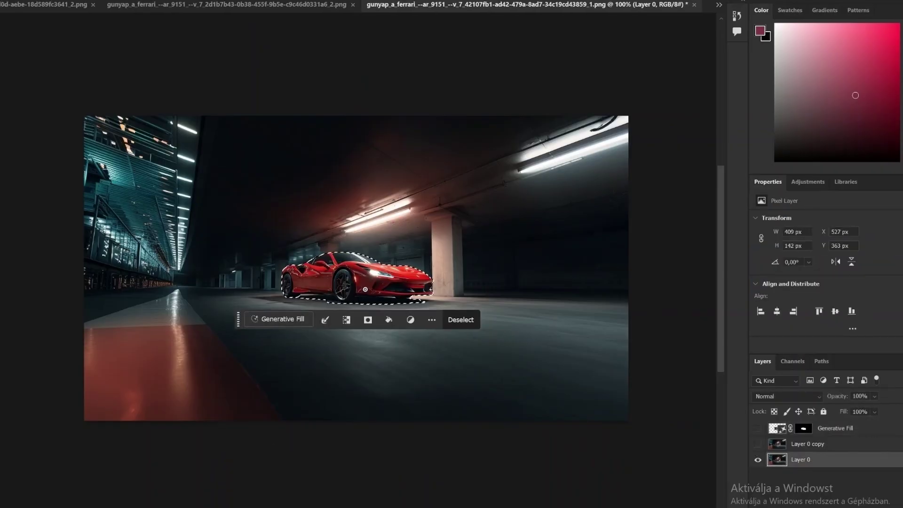
key("ctrl+j")
left_click(758, 476)
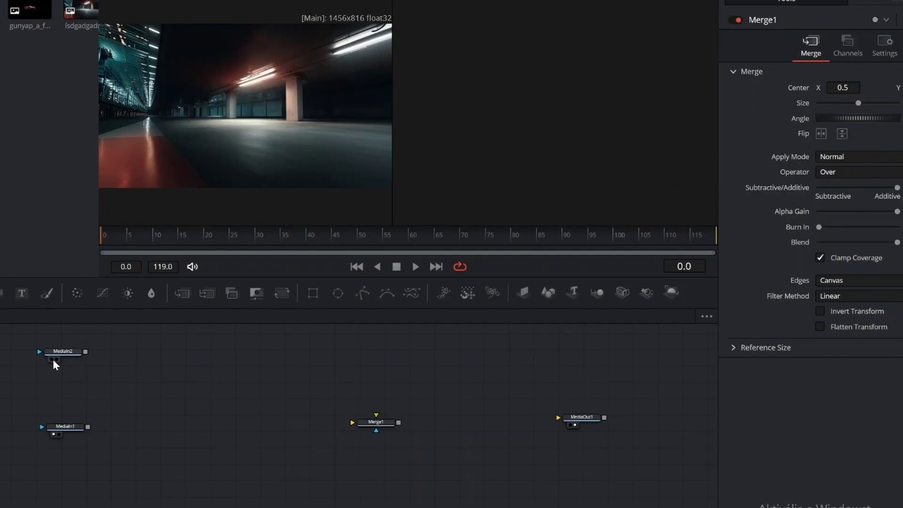
- Wire the car clip to Merge1's foreground, the garage clip to its background, and Merge1 to MediaOut1
left_click(53, 360)
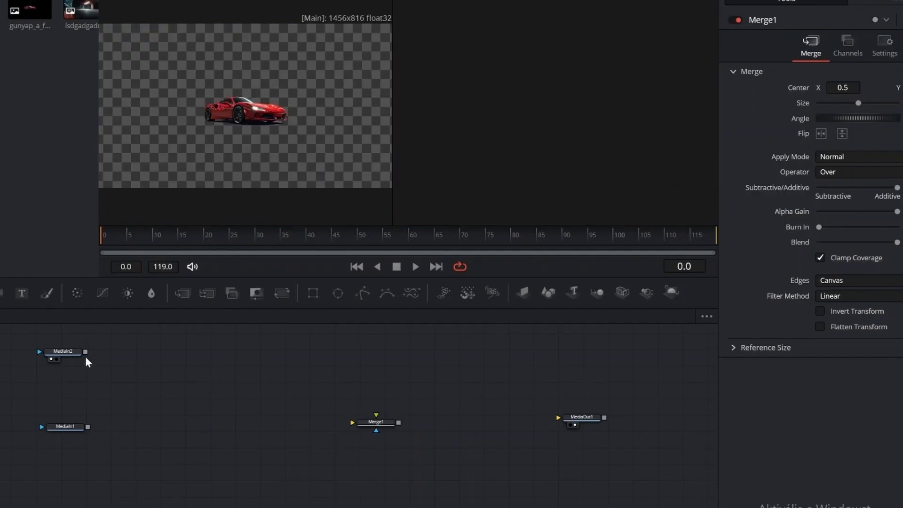
left_click_drag(86, 352, 376, 415)
left_click_drag(87, 426, 352, 423)
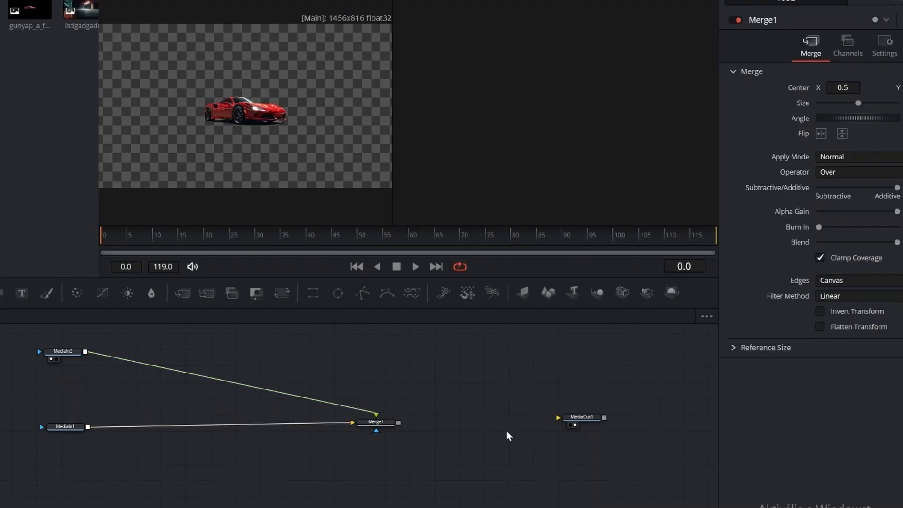
left_click_drag(489, 422, 558, 417)
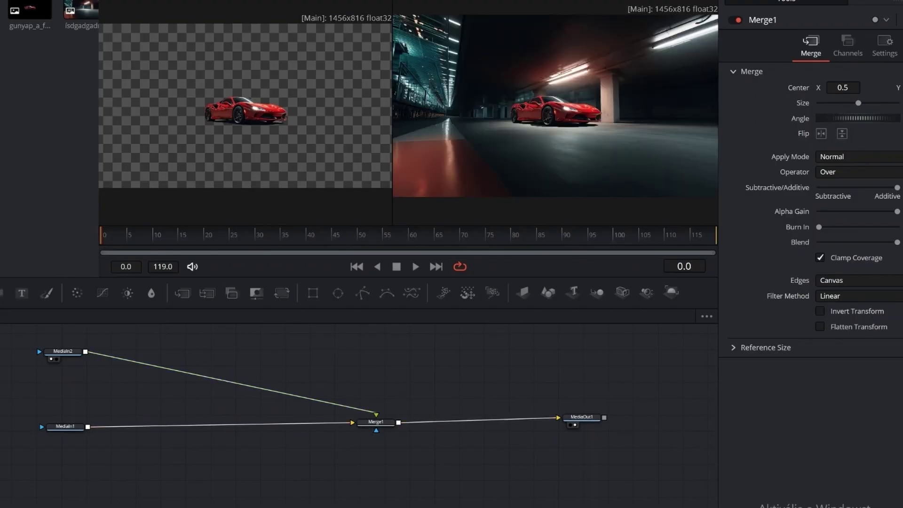
- Duplicate the MediaIn2 car node and disconnect the car clip from Merge1
left_click(69, 354)
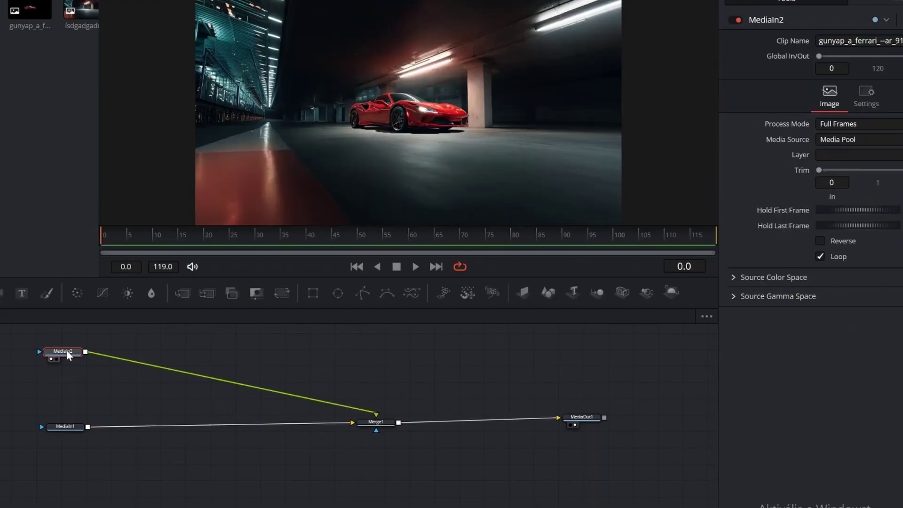
left_click(174, 484)
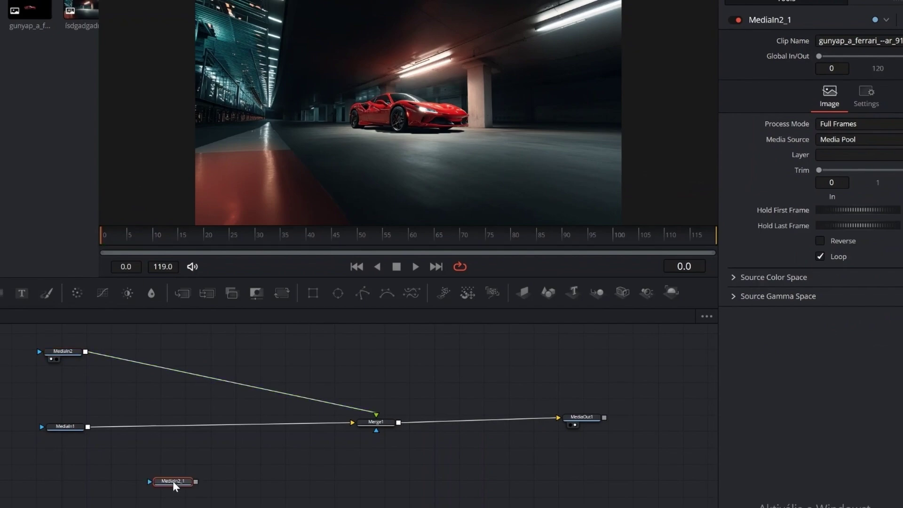
left_click_drag(374, 413, 197, 387)
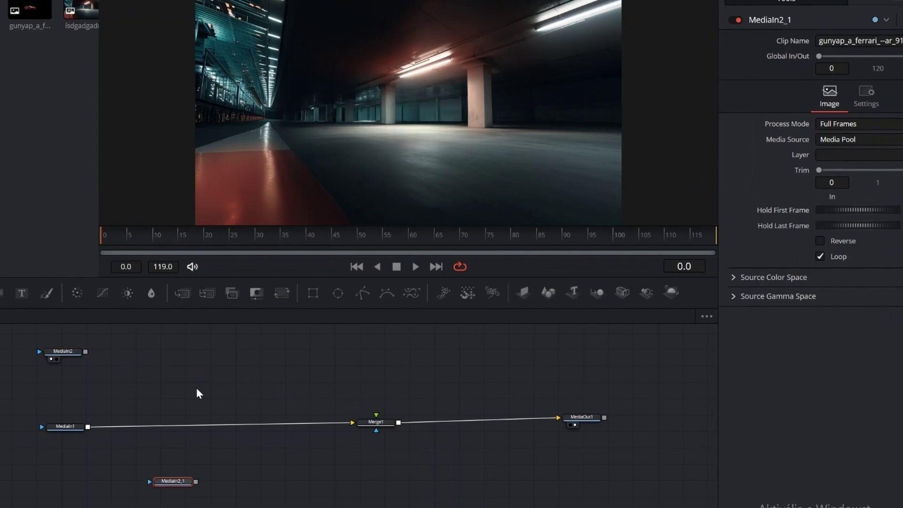
- Add a pRender node and connect its output into Merge1
key("shift+space")
type("prender")
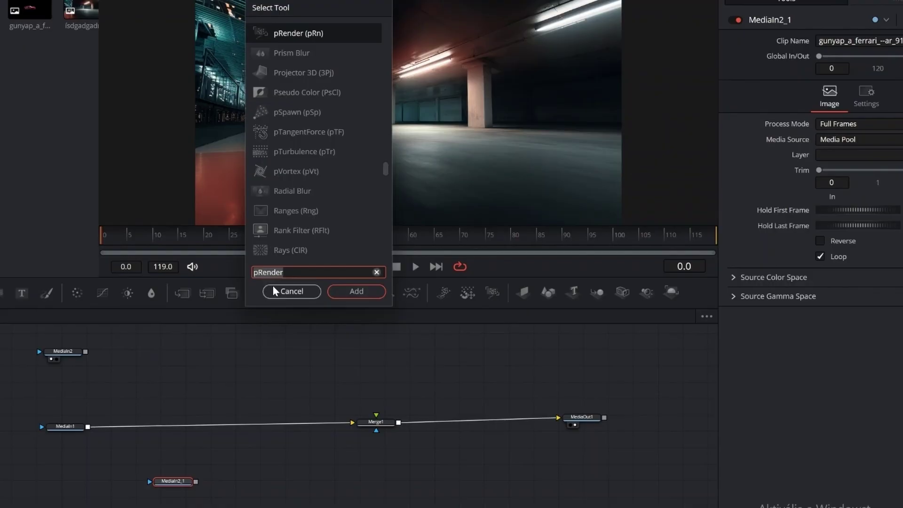
key("Return")
right_click(299, 373)
left_click_drag(300, 373, 376, 414)
left_click_drag(342, 352, 373, 349)
- Add a pImageEmitter after the MediaIn2 car clip
left_click(63, 351)
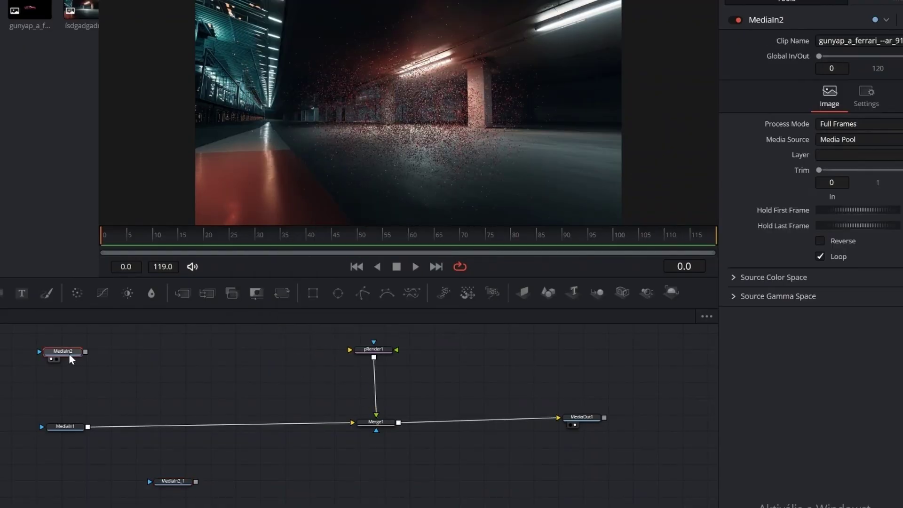
key("shift+space")
type("pim")
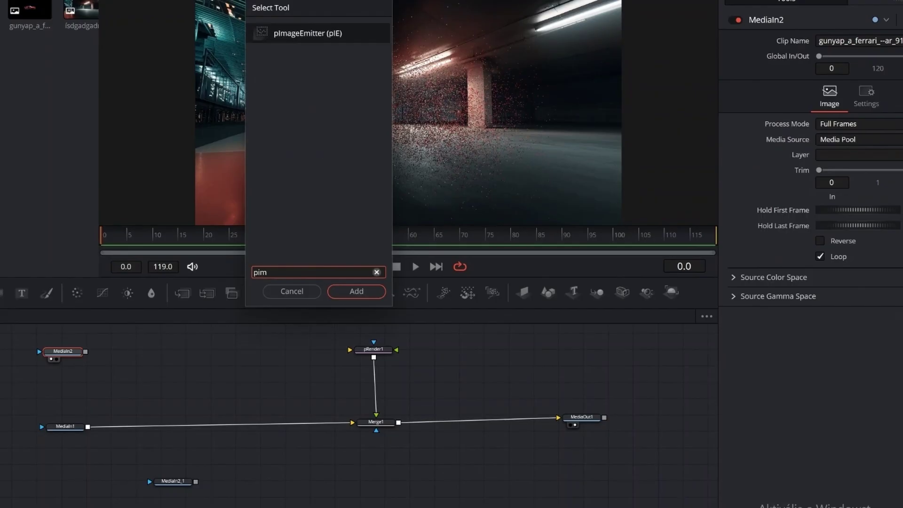
left_click(362, 292)
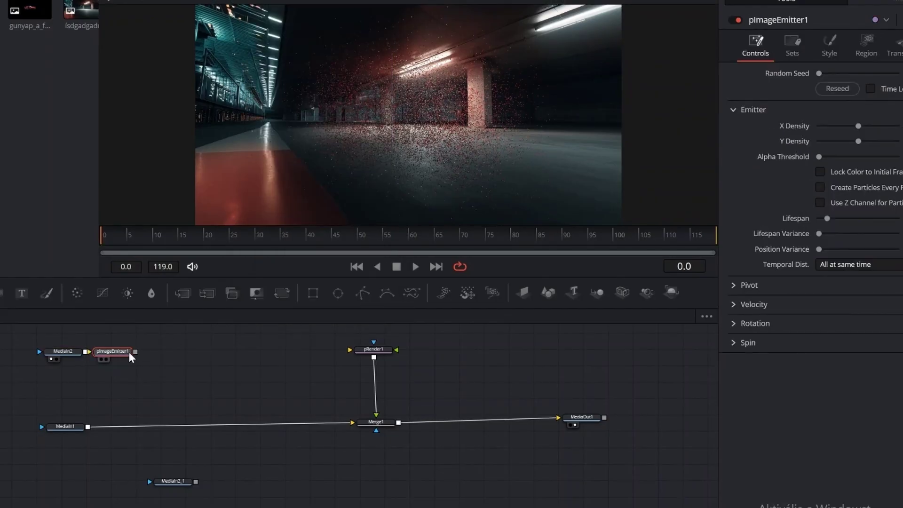
left_click_drag(126, 350, 163, 354)
- Add a pTurbulence node after the image emitter
key("shift+space")
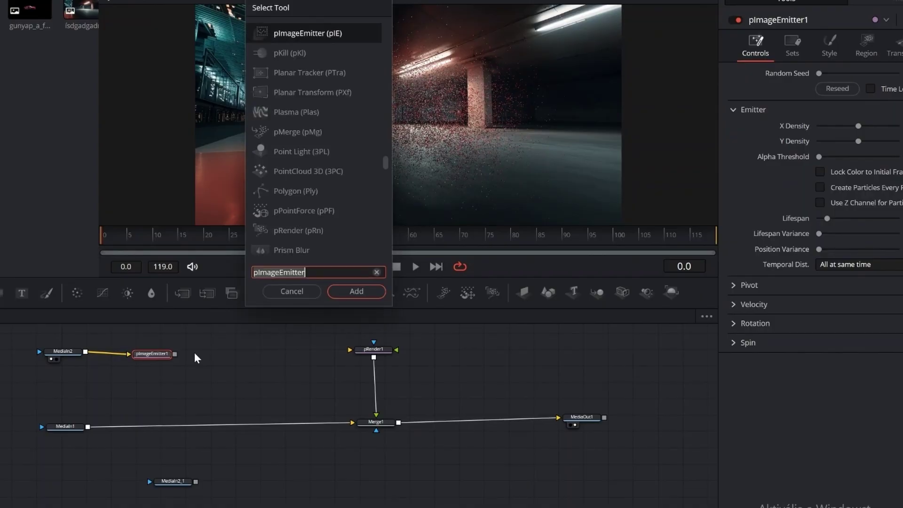
type("pt")
left_click(313, 152)
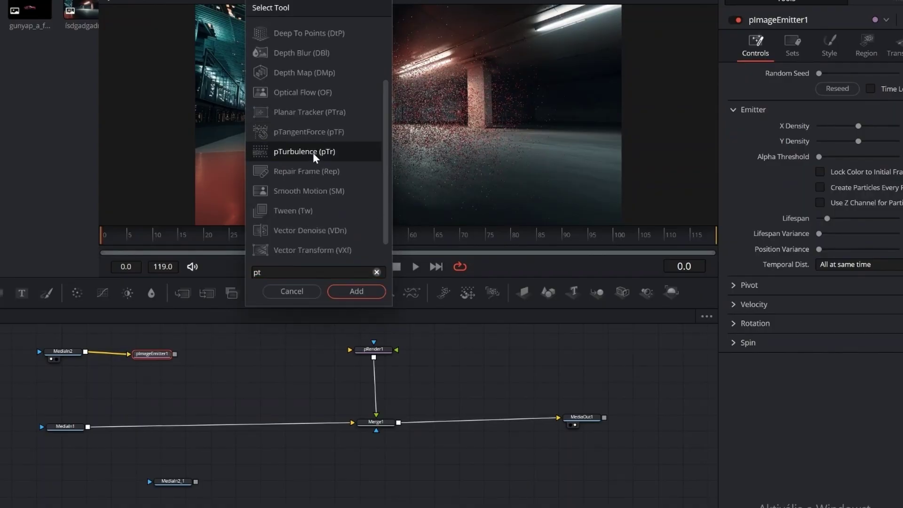
left_click(351, 290)
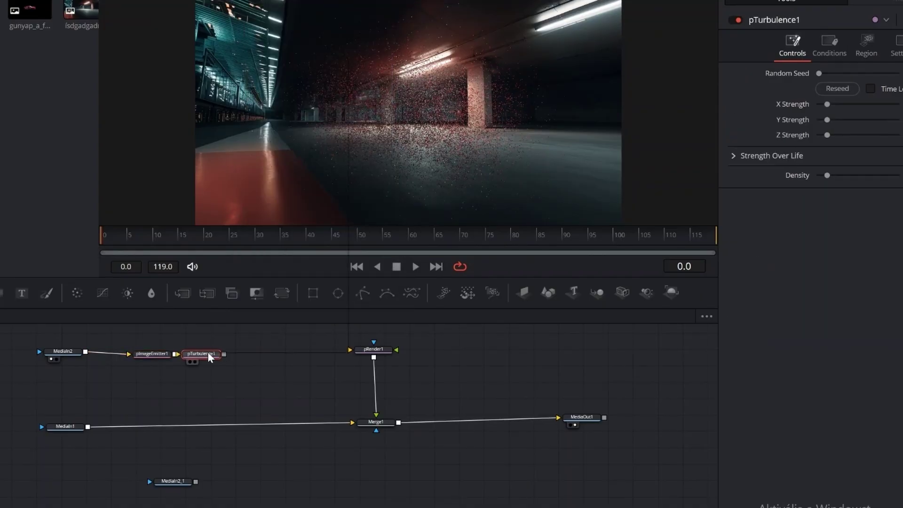
left_click_drag(208, 352, 309, 346)
- Insert pFriction between emitter and turbulence, and connect pTurbulence1 to pRender1
left_click(145, 353)
key("shift+space")
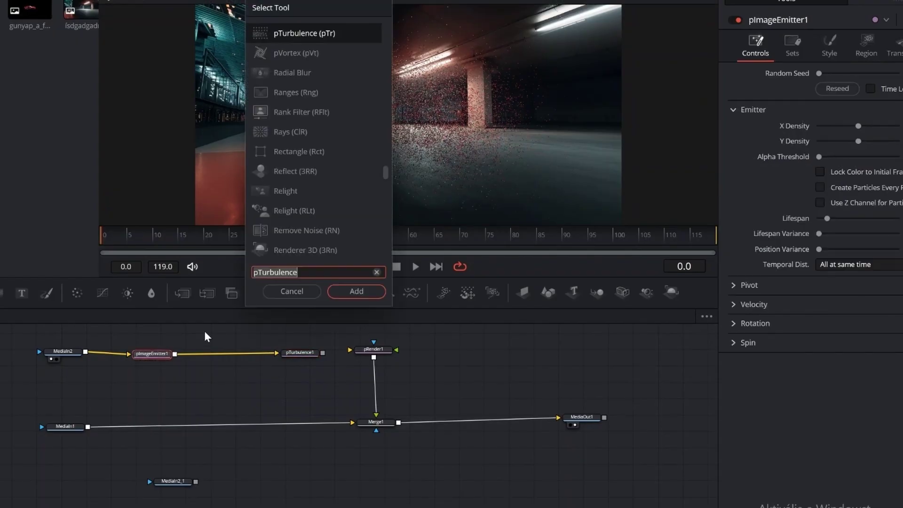
key("BackSpace")
type("pf")
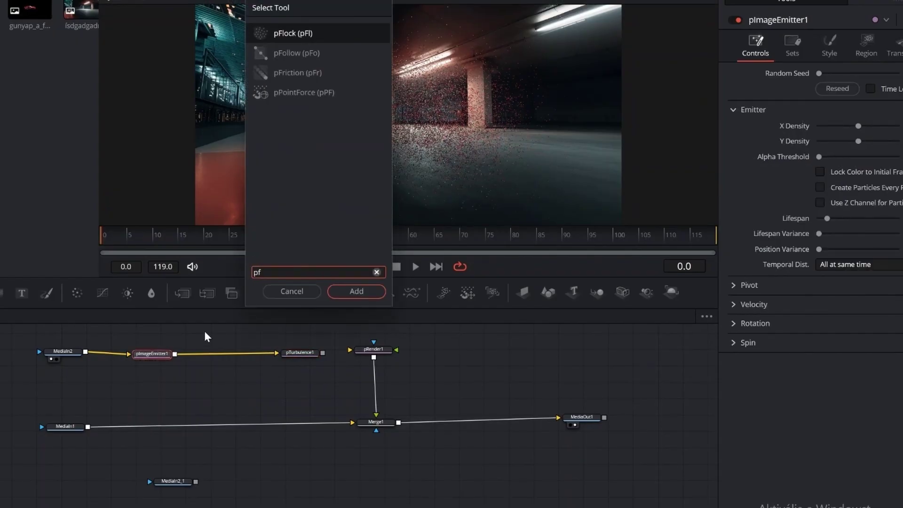
left_click(288, 72)
left_click(356, 292)
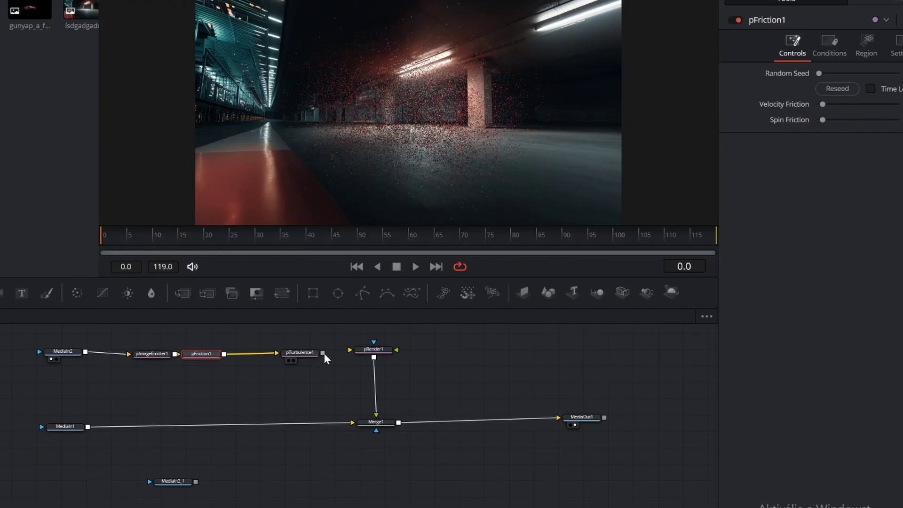
left_click_drag(323, 353, 350, 349)
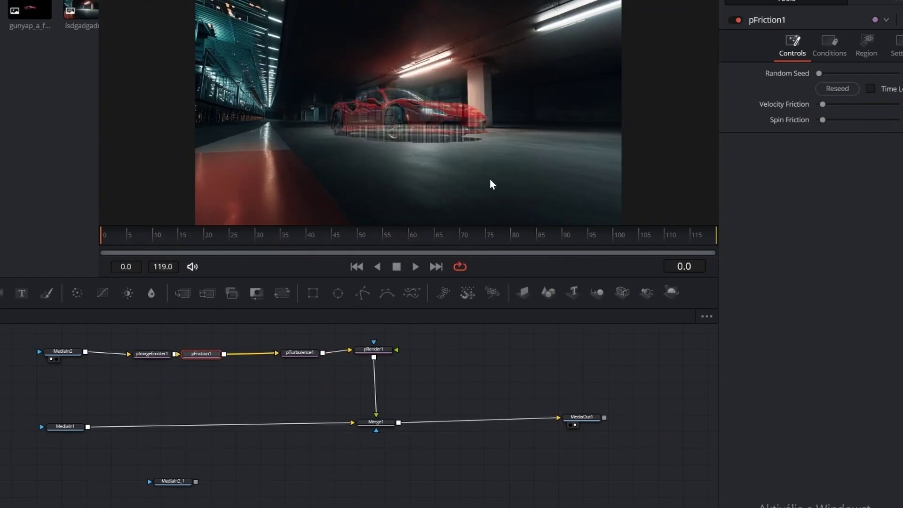
left_click_drag(209, 352, 225, 354)
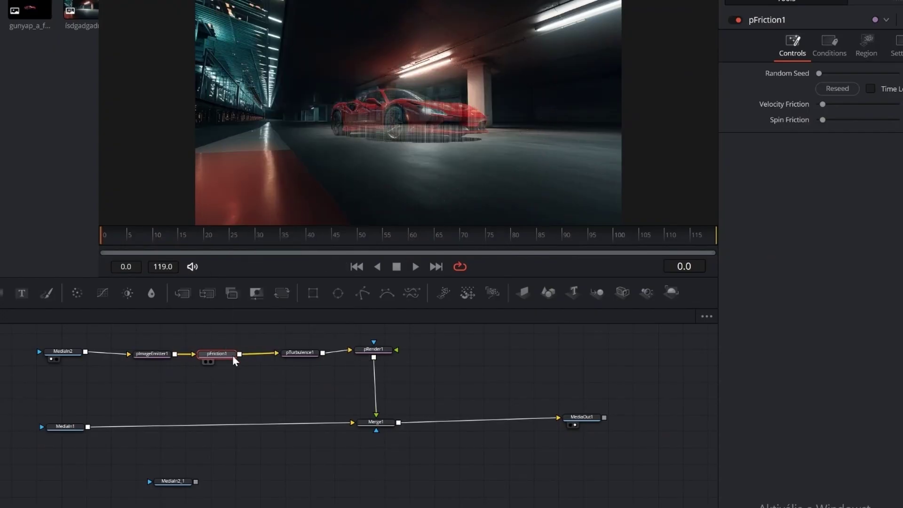
- Set pImageEmitter1's particle Style to Blob with Size 0.2 and Size Variance 0.1
left_click(151, 354)
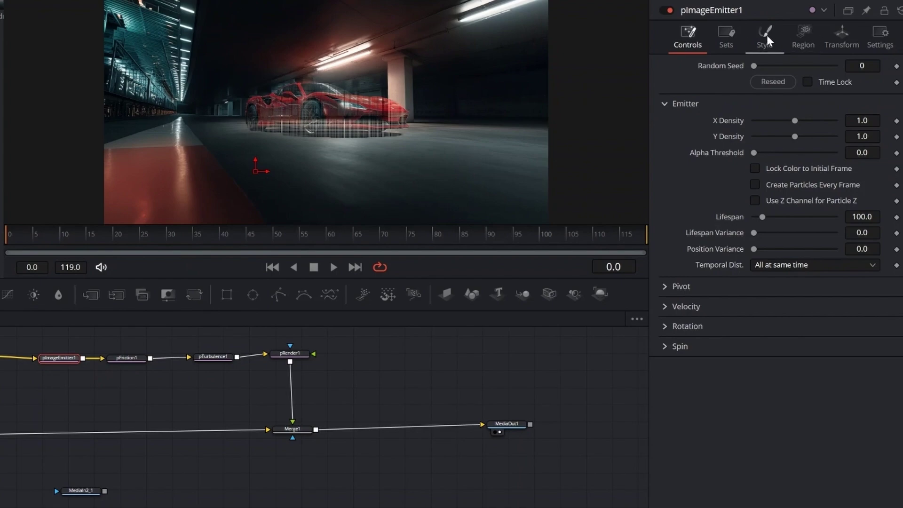
left_click(767, 35)
left_click(802, 81)
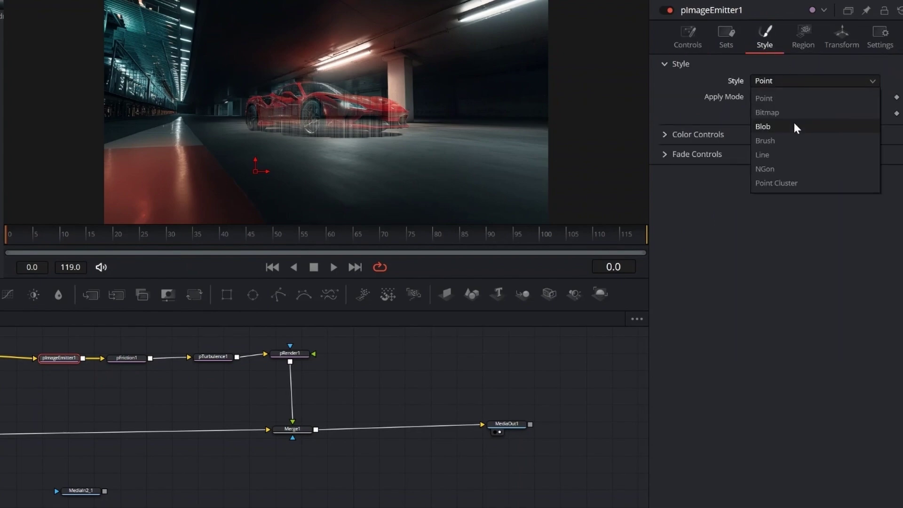
left_click(796, 127)
left_click(666, 140)
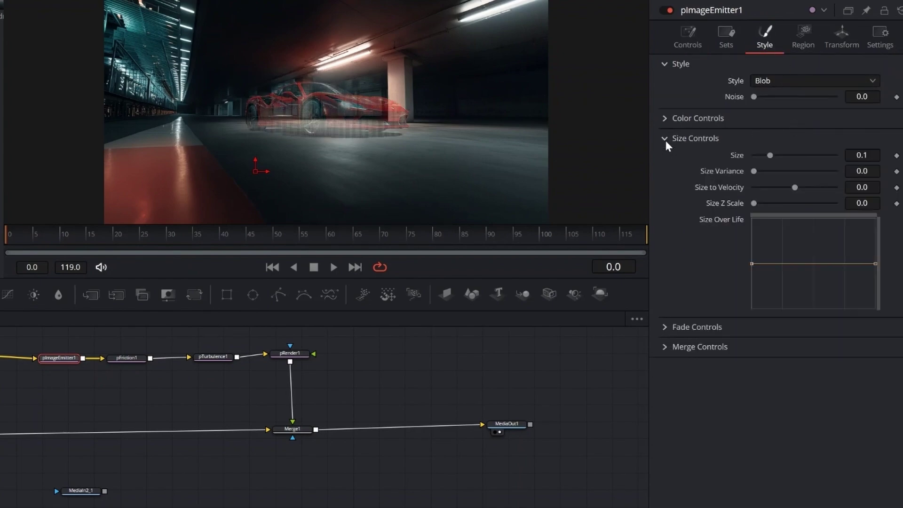
left_click(876, 155)
type("0.2")
key("Tab")
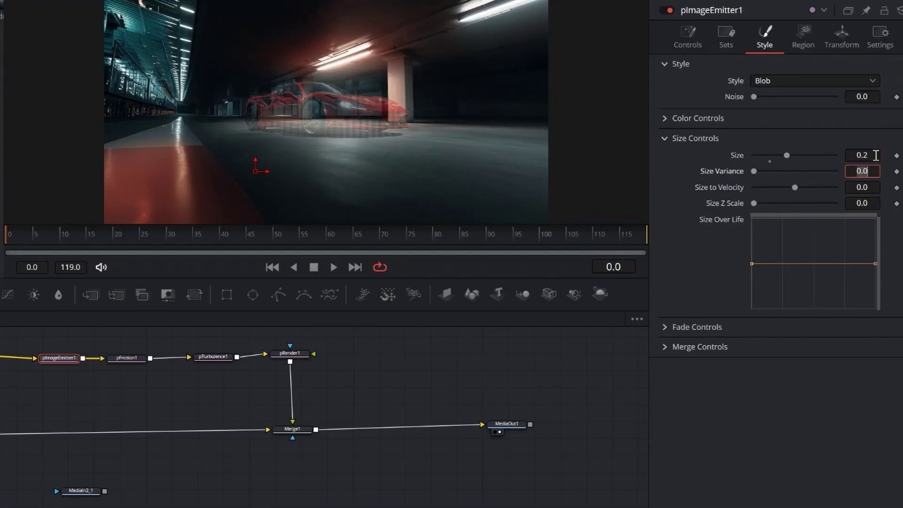
key("BackSpace")
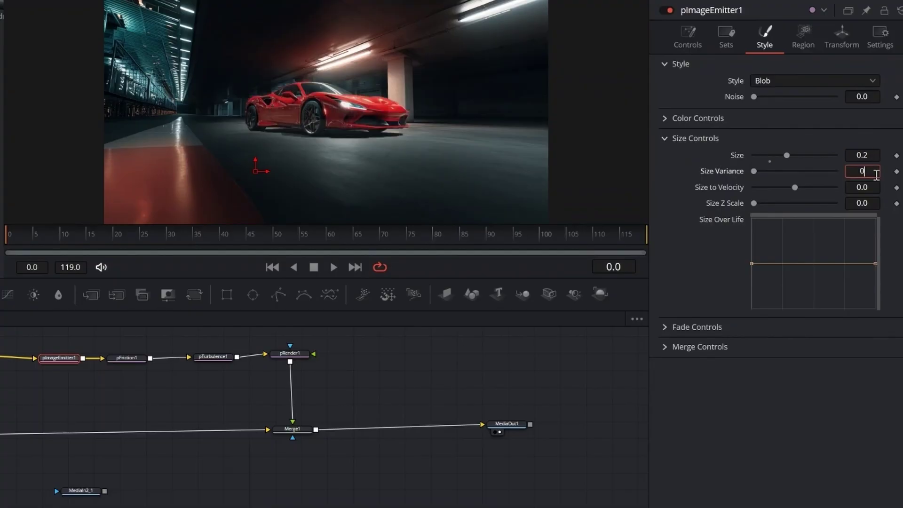
type("0.1")
key("Tab")
left_click(687, 32)
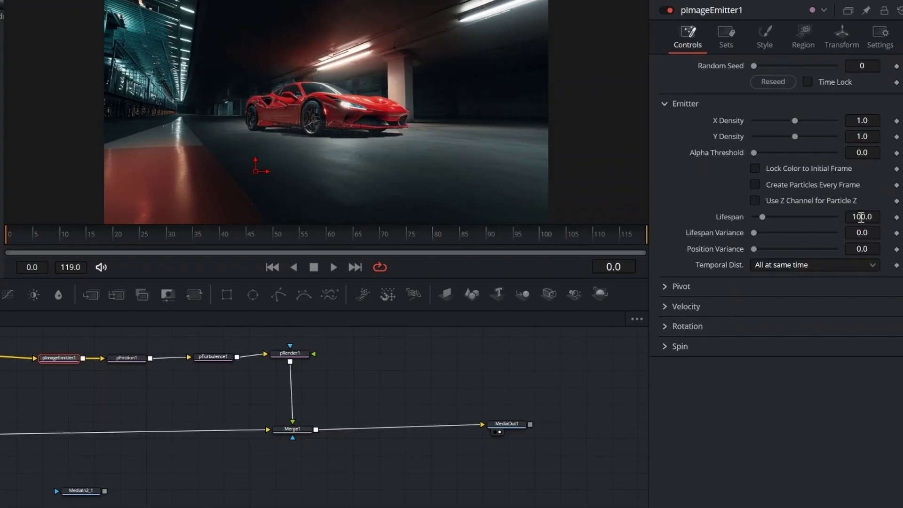
- Set the particle Lifespan to 110 and Lifespan Variance to 20
double_click(861, 217)
type("110")
key("Tab")
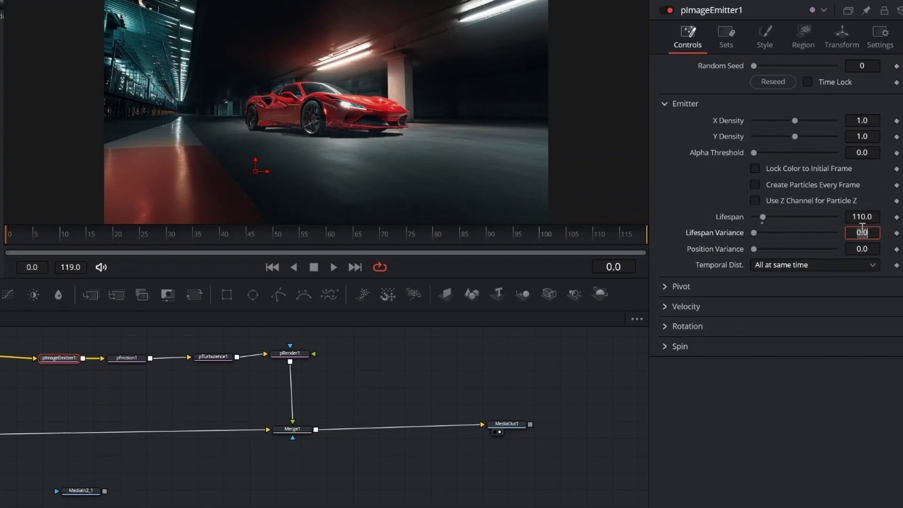
key("BackSpace")
key("Tab")
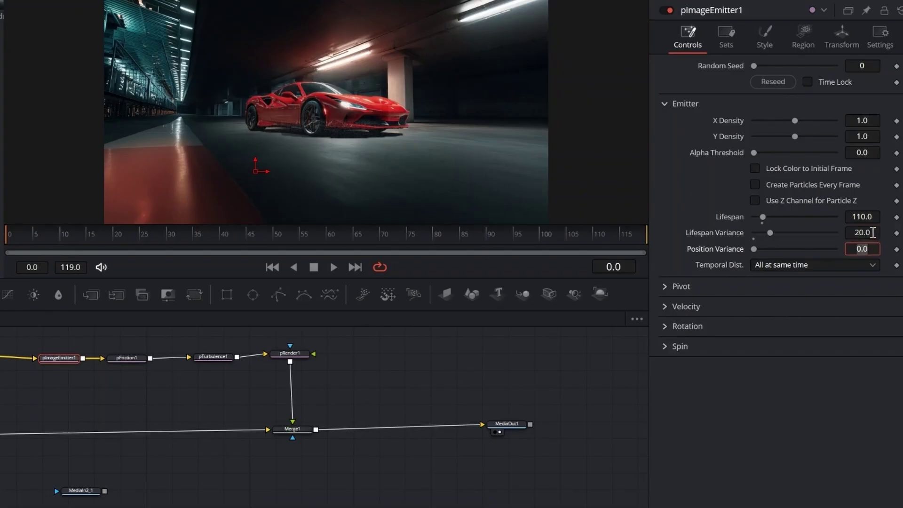
- Expand the Velocity settings and set Angle Z to -90
left_click(666, 307)
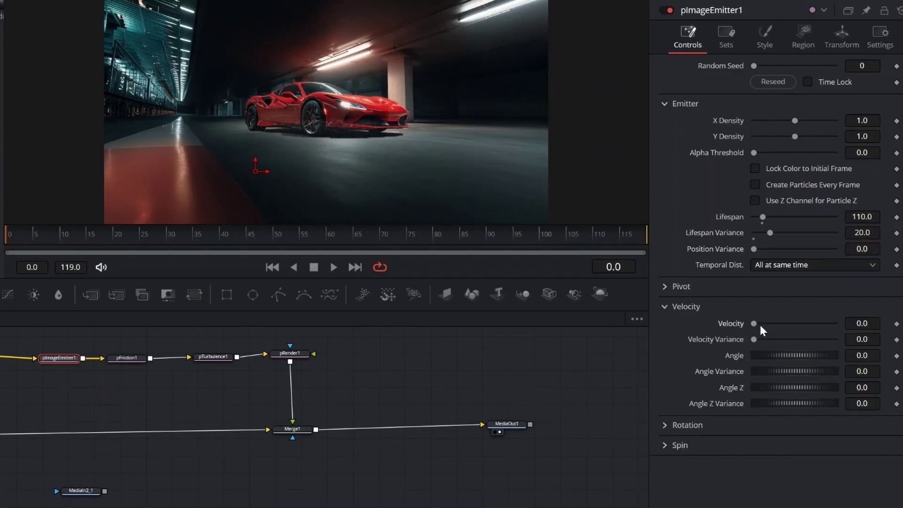
mouse_move(755, 324)
left_mouse_down()
mouse_move(839, 320)
mouse_move(756, 328)
mouse_move(841, 342)
mouse_move(754, 339)
left_mouse_up()
mouse_move(754, 323)
left_mouse_down()
mouse_move(775, 326)
mouse_move(755, 324)
left_mouse_up()
left_click(869, 388)
type("-90")
key("Tab")
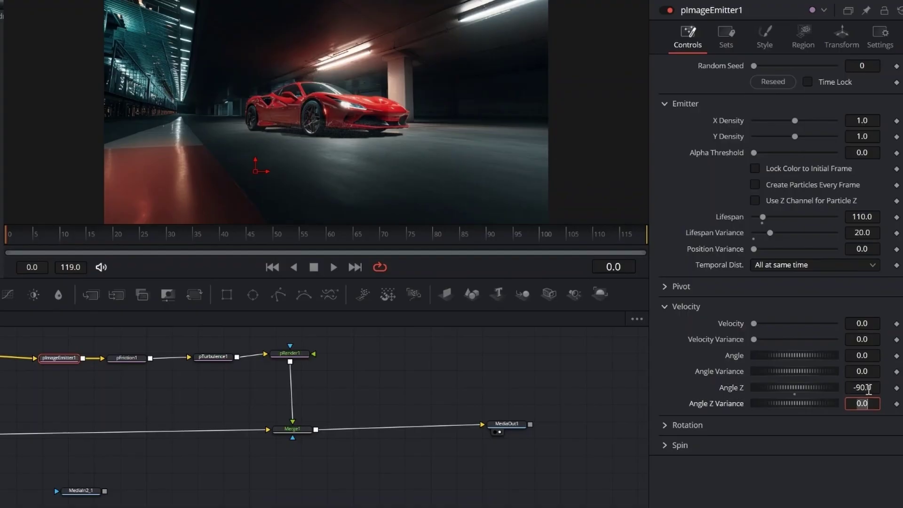
- Keyframe Velocity at 0.01 and set Velocity Variance to 0.5 at frame 0
left_click(896, 324)
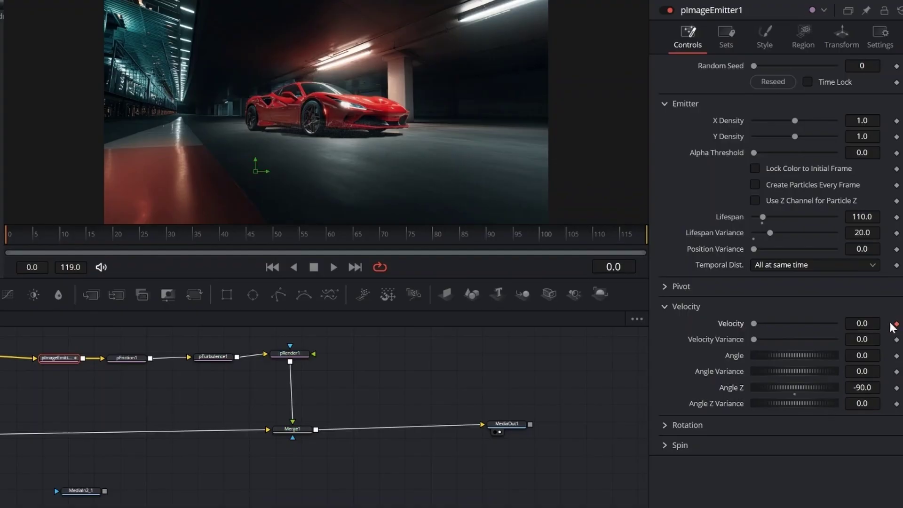
left_click(869, 323)
type("1")
left_click(877, 340)
key("BackSpace")
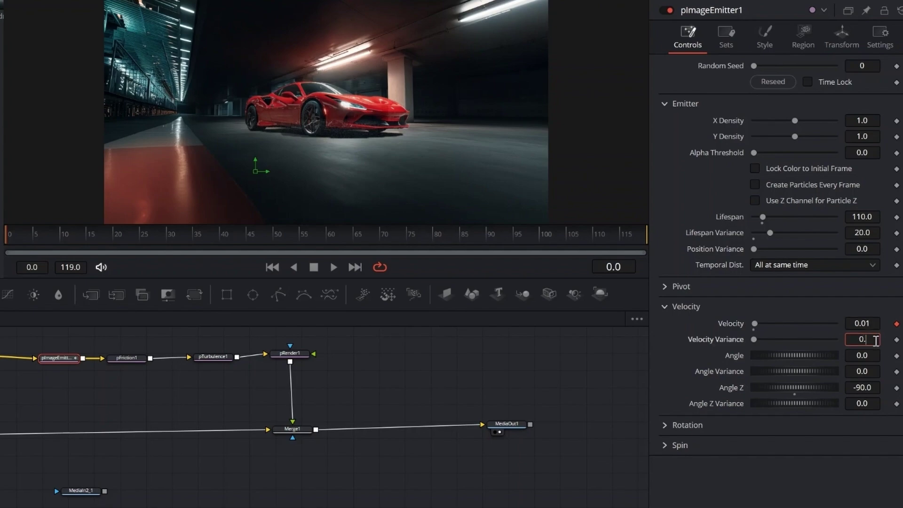
key("Tab")
- Keyframe Velocity Variance at frame 0, both values at frame 12, and Velocity 0.1 at frame 18
left_click(896, 340)
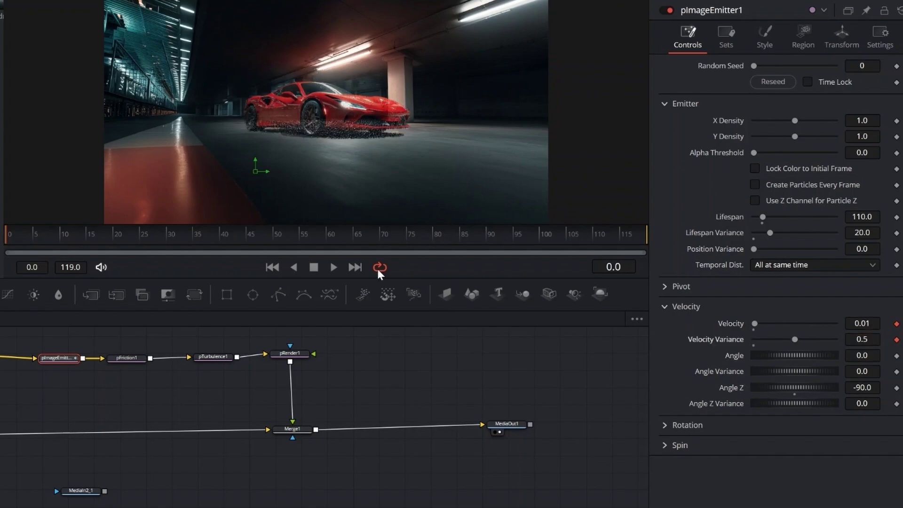
left_click_drag(7, 240, 72, 244)
left_click(896, 339)
left_click(896, 323)
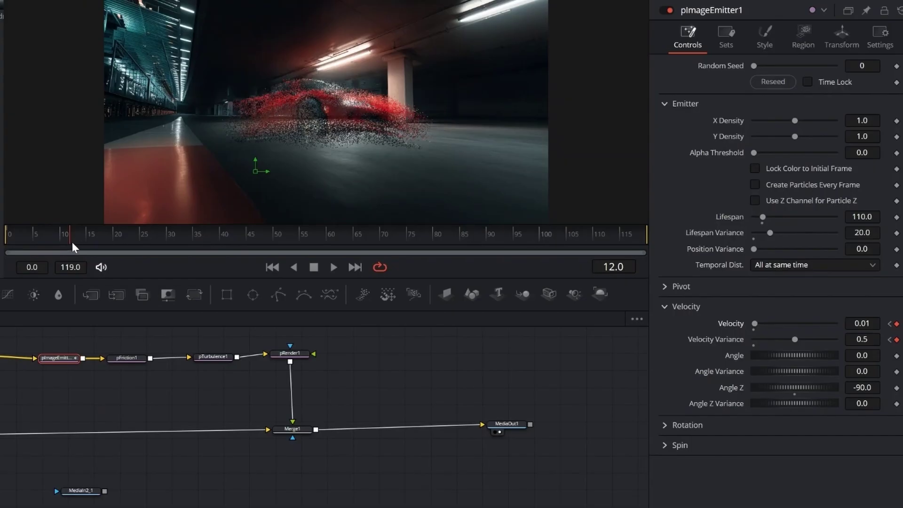
left_click_drag(72, 242, 102, 240)
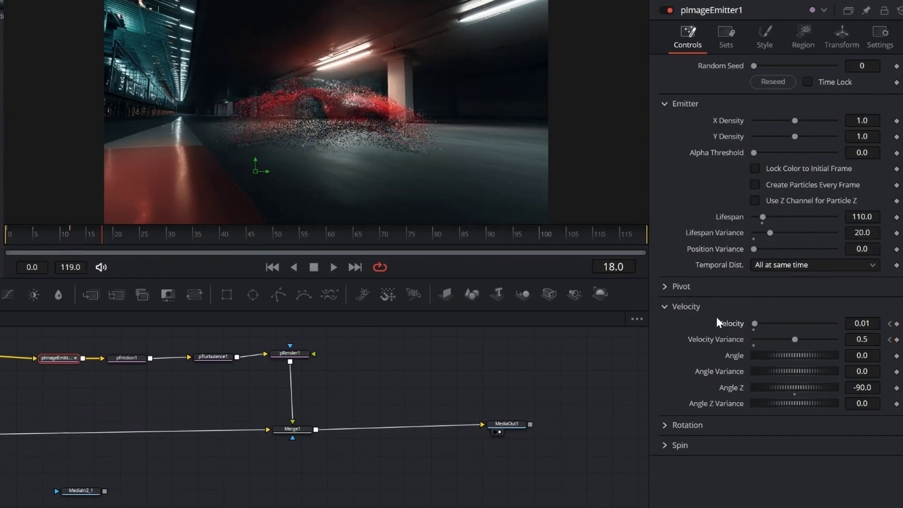
left_click(866, 323)
type("0.1")
key("Tab")
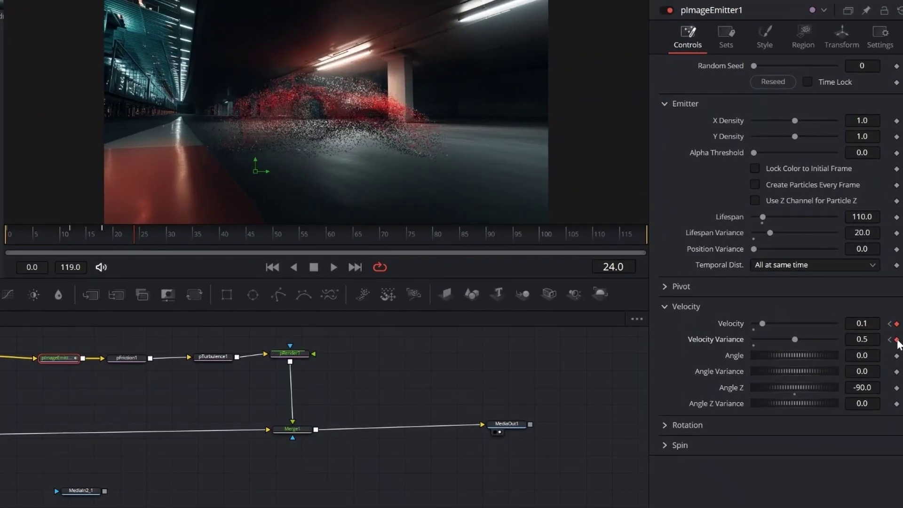
- Keyframe Velocity and a new Velocity Variance at frames 36 and 57, then select pFriction1
left_click_drag(166, 238, 202, 243)
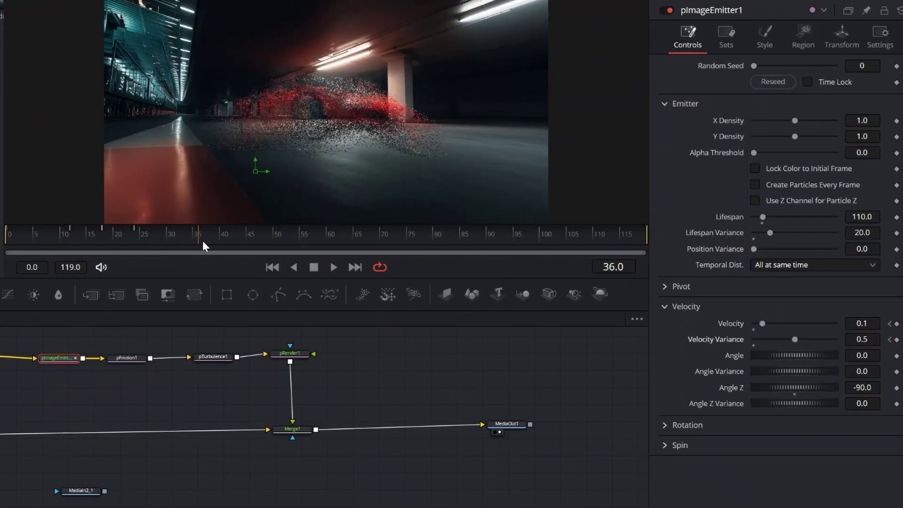
left_click(896, 323)
left_click(897, 340)
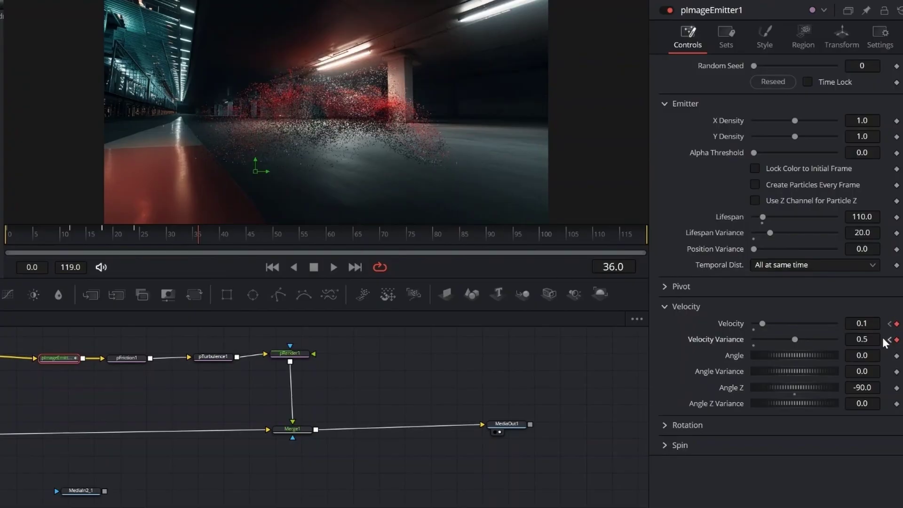
double_click(868, 340)
key("BackSpace")
key("Tab")
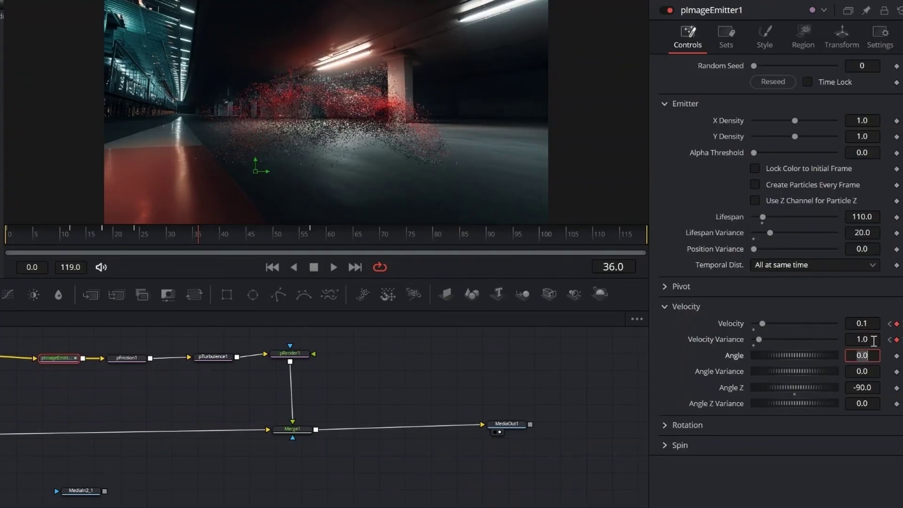
left_click_drag(198, 238, 312, 248)
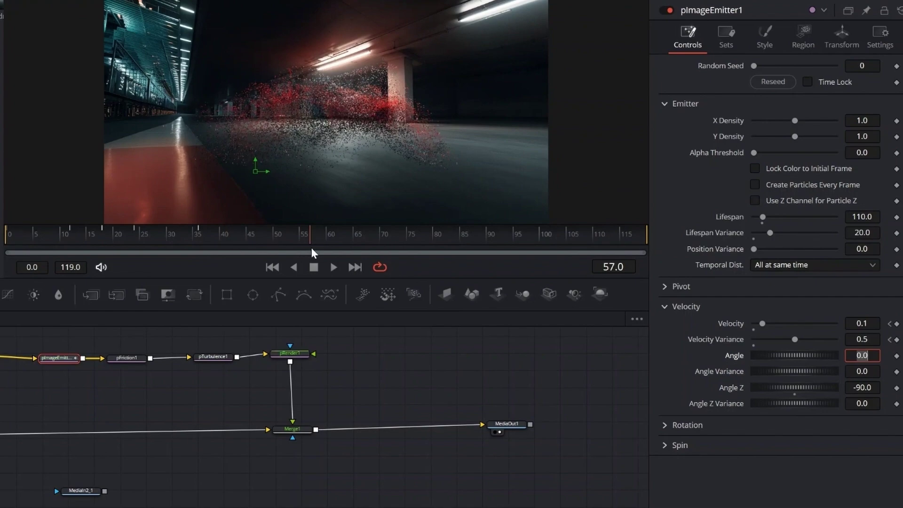
left_click(897, 340)
left_click(897, 323)
key("Home")
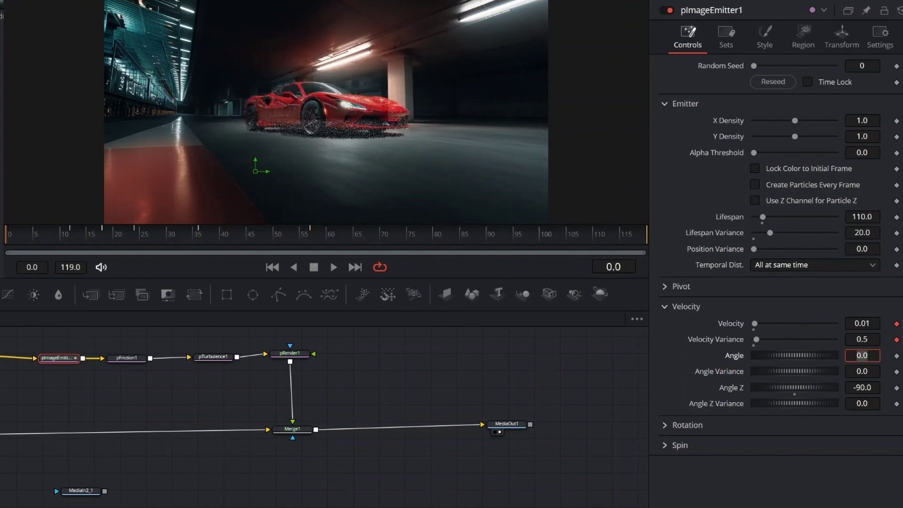
left_click(131, 359)
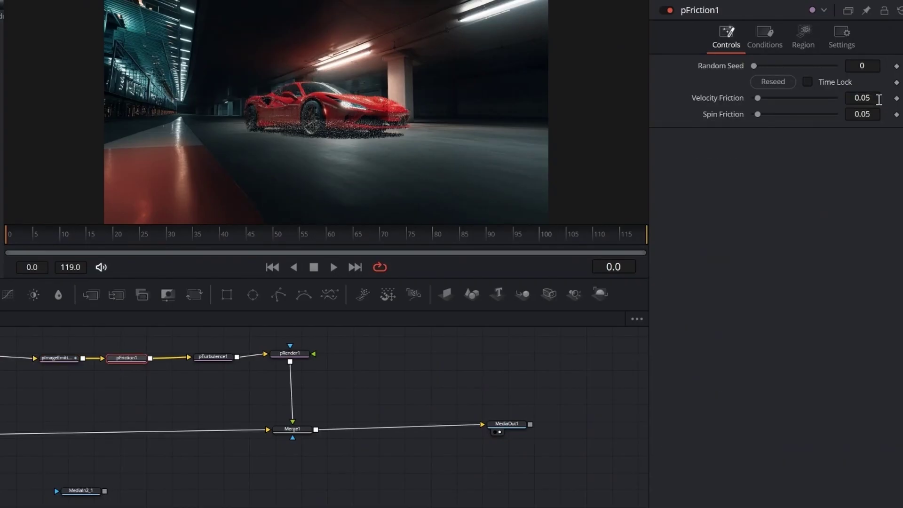
- Keyframe pFriction1's Velocity Friction at 0.15 on frame 0 and 0.2 on frame 22
left_click(879, 99)
type("0.15")
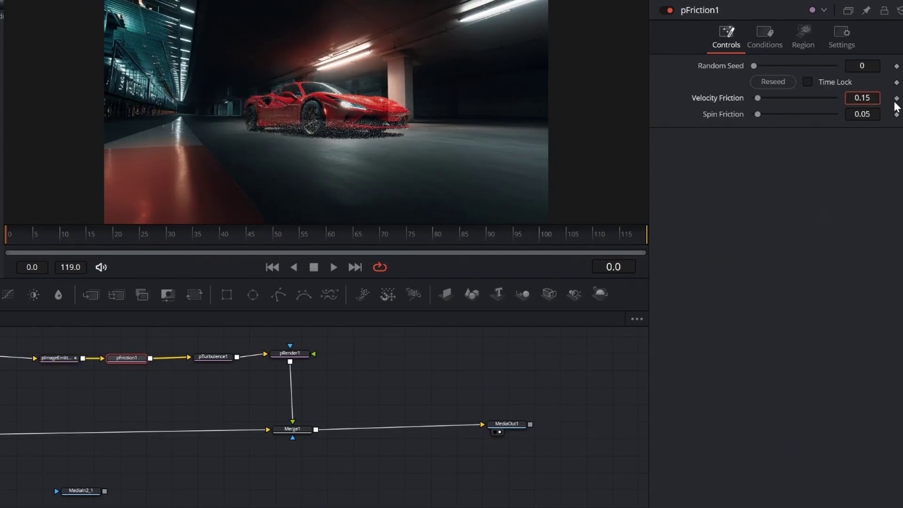
left_click(897, 99)
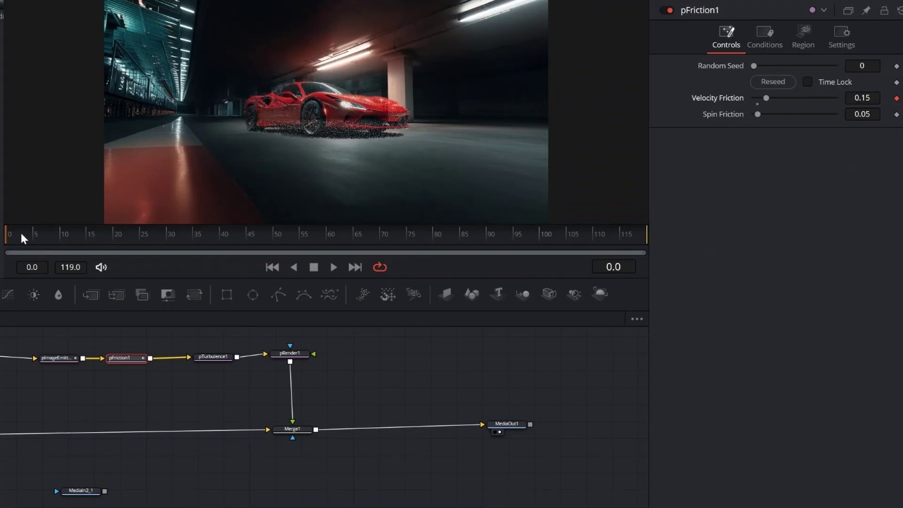
left_click_drag(13, 235, 128, 237)
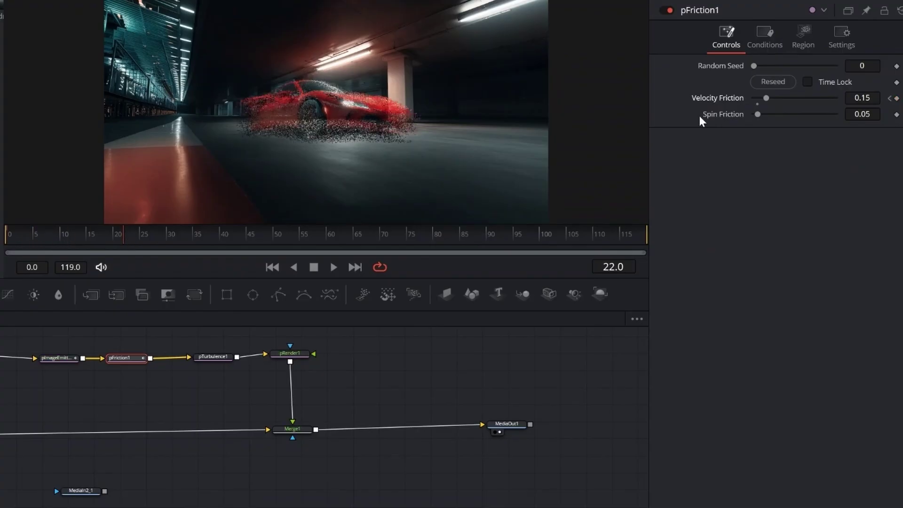
left_click(897, 99)
left_click(870, 98)
type("0.")
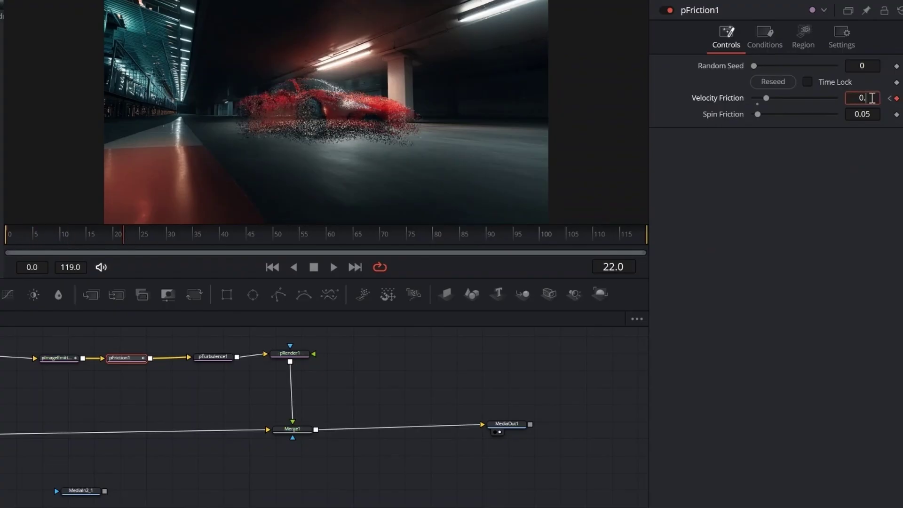
type("2")
key("Tab")
- Keyframe Velocity Friction at 0.25 on frame 92
left_click_drag(137, 234, 498, 235)
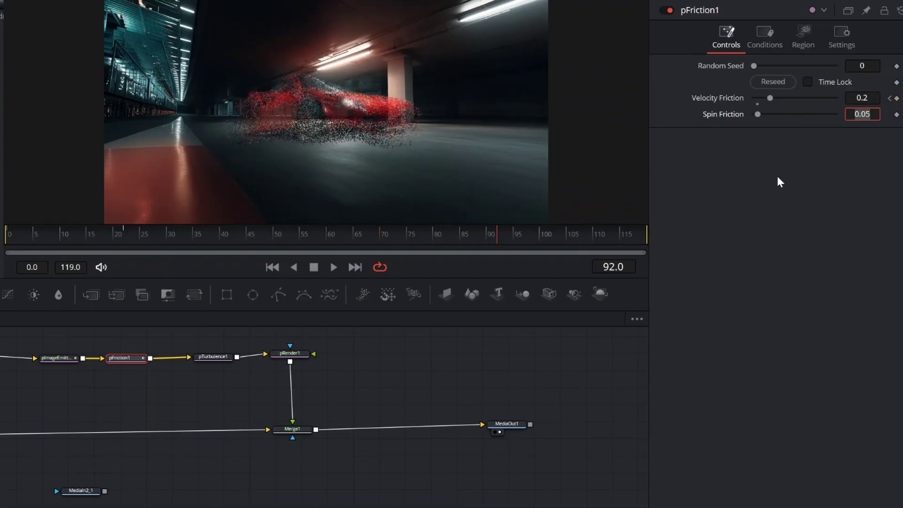
left_click(897, 98)
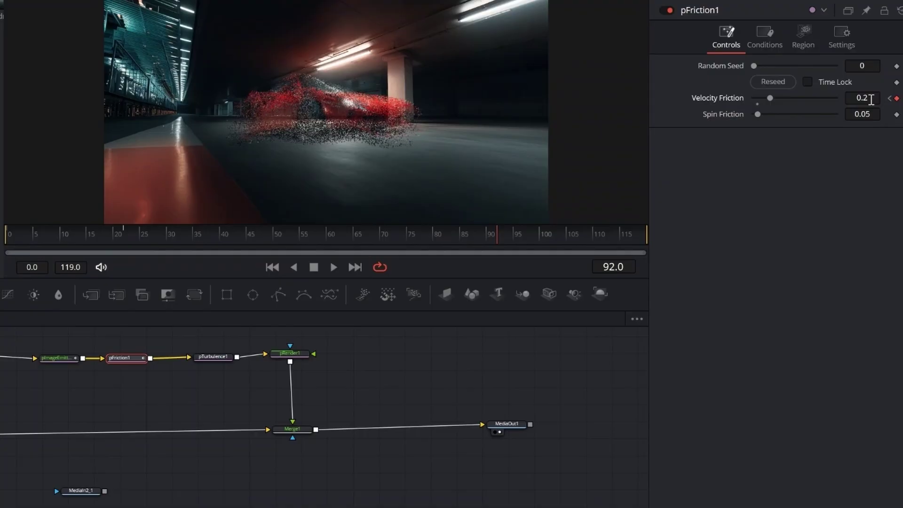
left_click(871, 98)
type("5")
key("Tab")
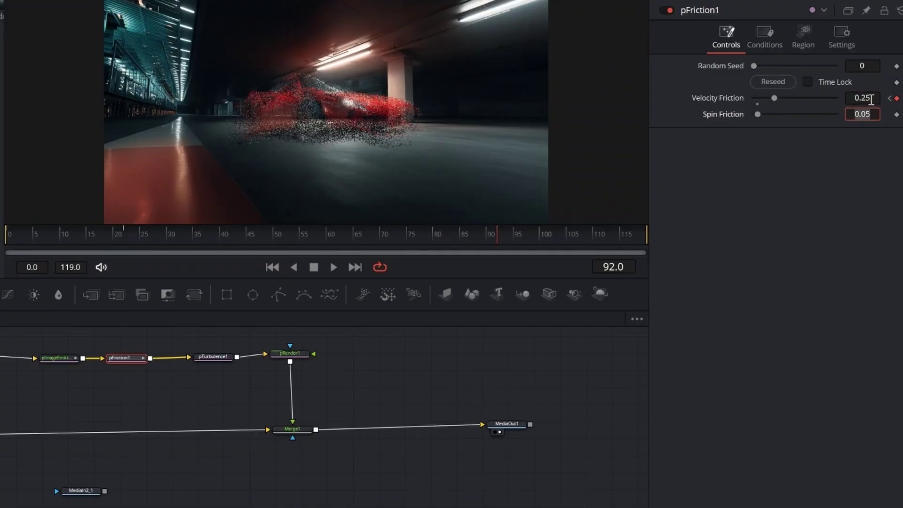
- Reseed pTurbulence1 and set its Random Seed to 11590
left_click(210, 357)
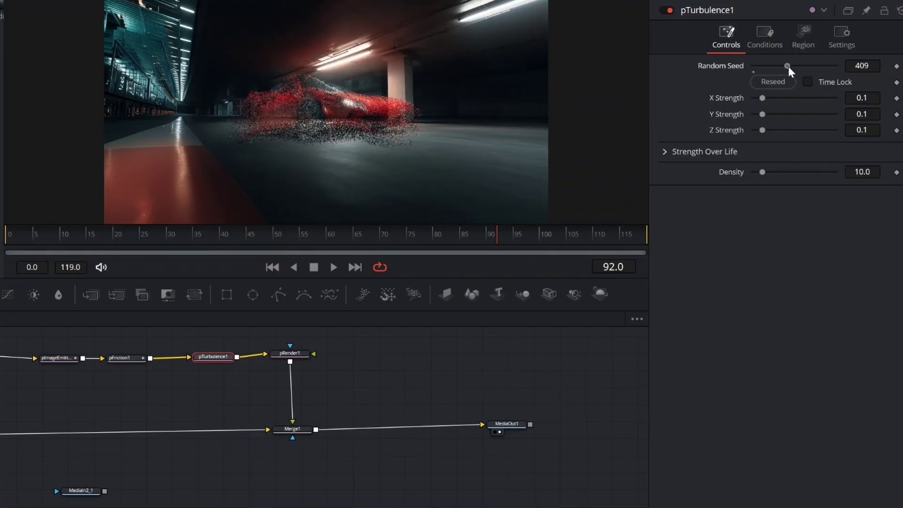
left_click(769, 80)
left_click(778, 81)
left_click_drag(780, 65, 783, 66)
- Set turbulence X, Y and Z Strength to 0.5 and Density to 50
left_click(877, 98)
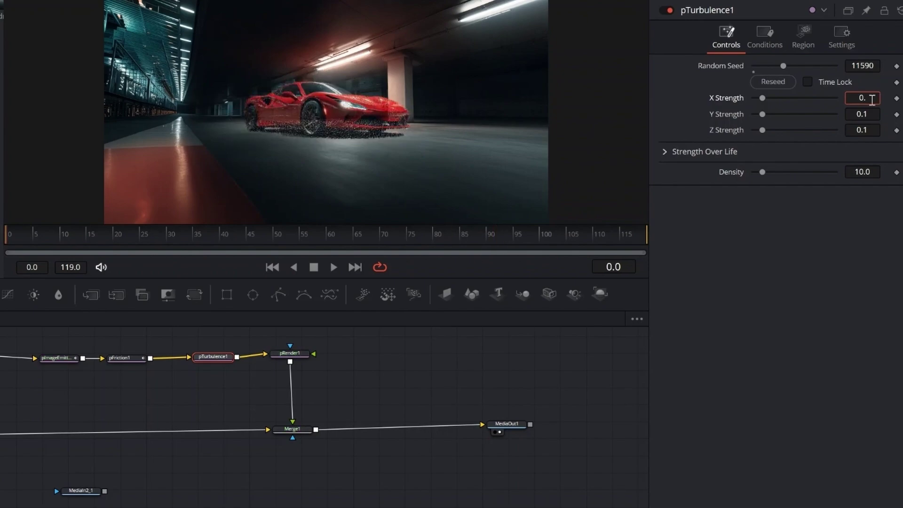
key("Tab")
type("0.5")
key("Tab")
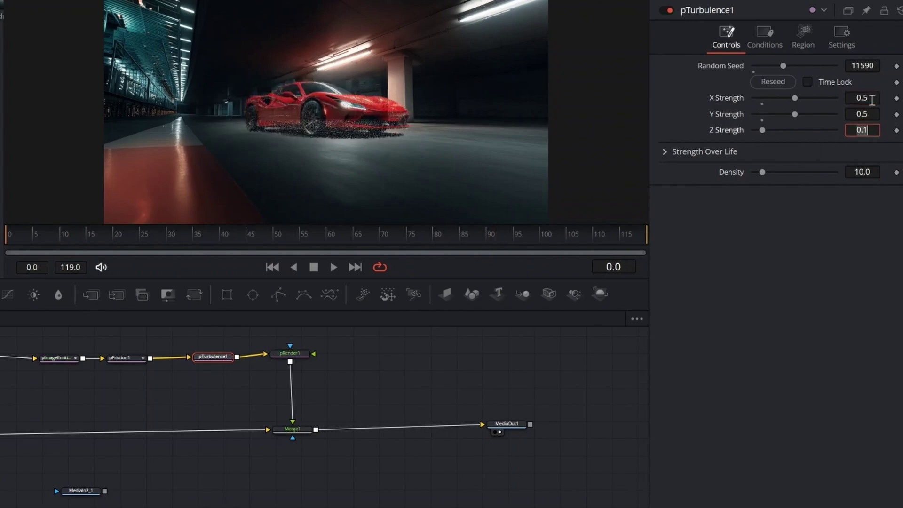
type("0.5")
key("Tab")
key("BackSpace")
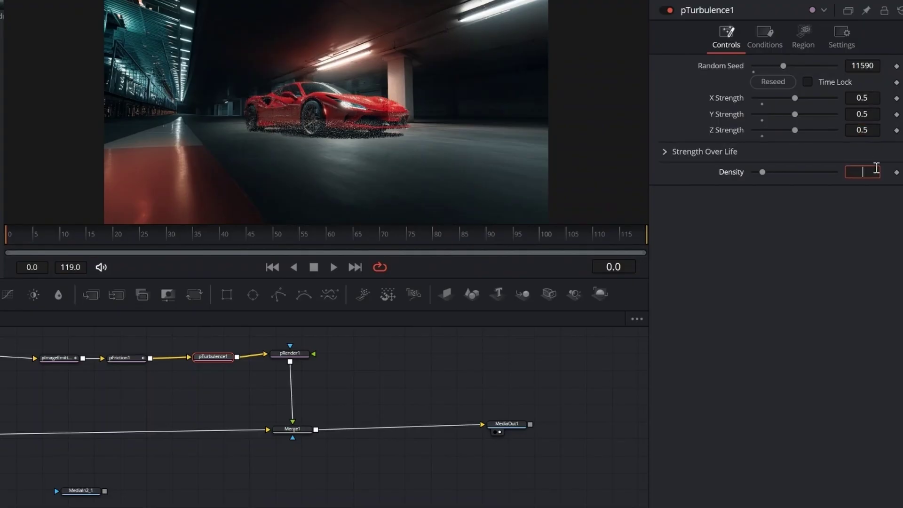
type("5.0")
key("Tab")
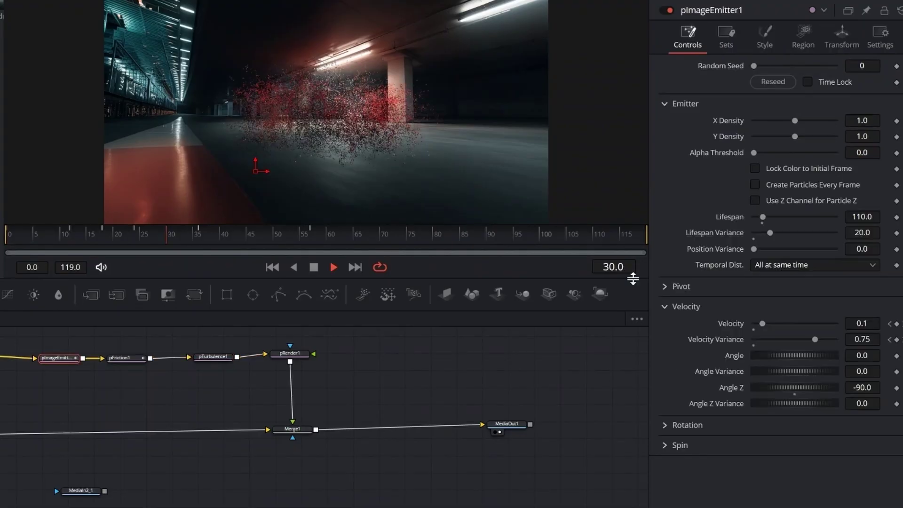
- Set pImageEmitter1's Temporal Distribution to Randomly distributed
left_click(805, 262)
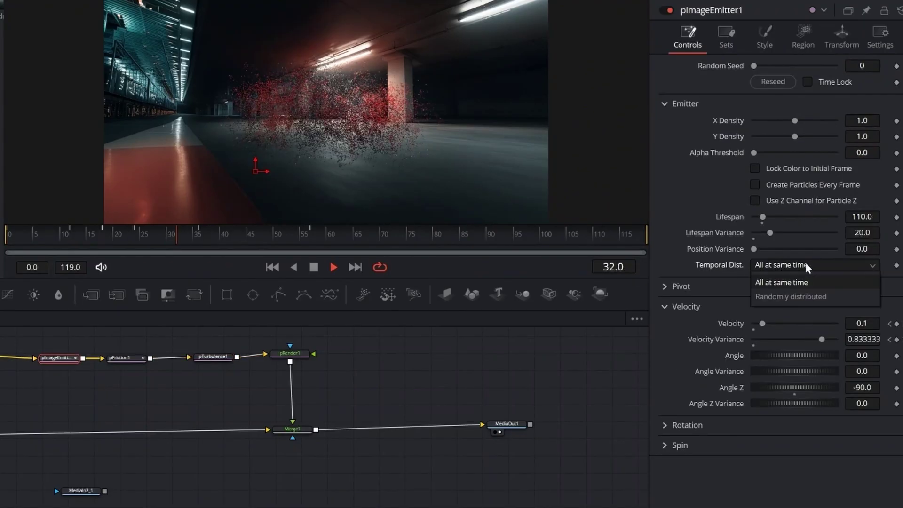
left_click(799, 294)
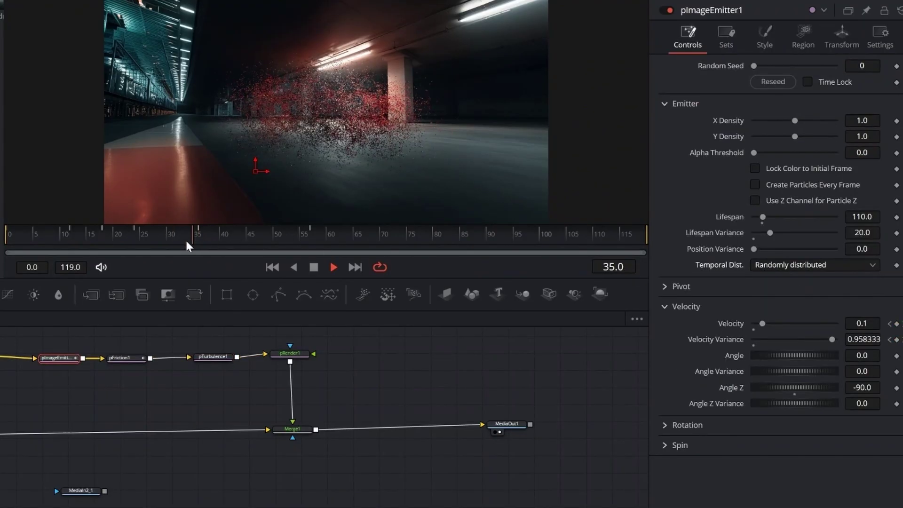
left_click(766, 38)
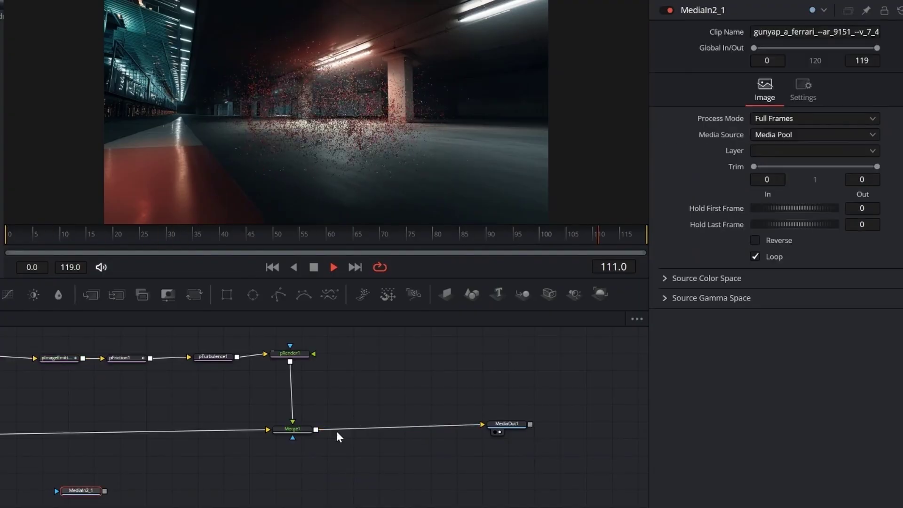
- Add Merge2 after Merge1 and feed MediaIn2_1 into its foreground
left_click(292, 429)
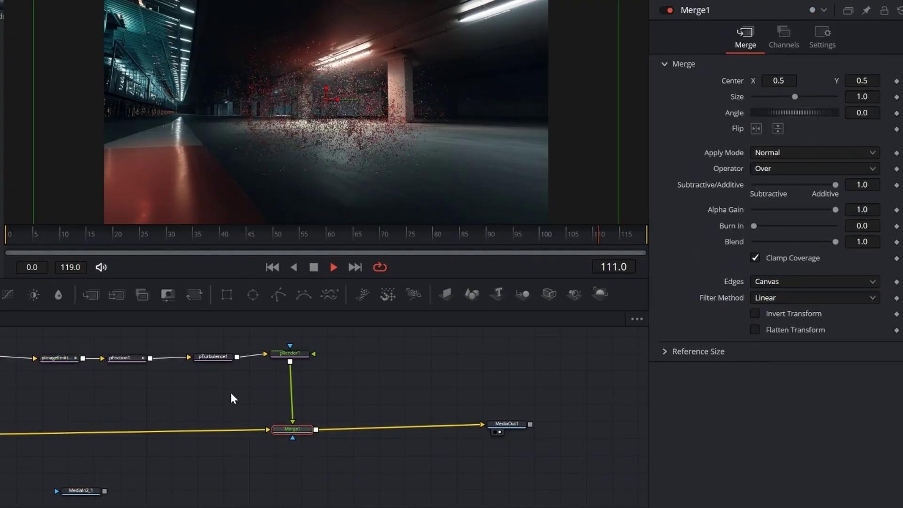
left_click(93, 297)
left_click_drag(104, 491, 345, 422)
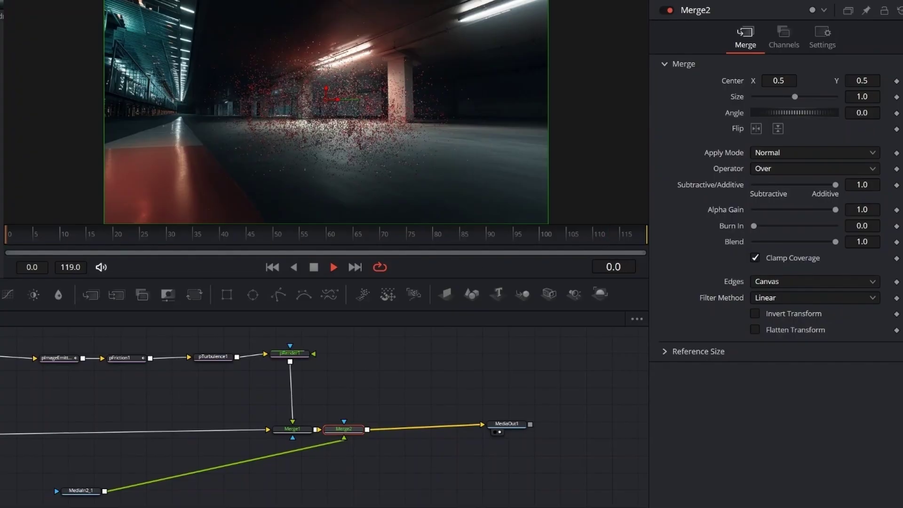
- Set Merge2's foreground Size to 1.4
left_click(876, 97)
key("BackSpace")
key("Tab")
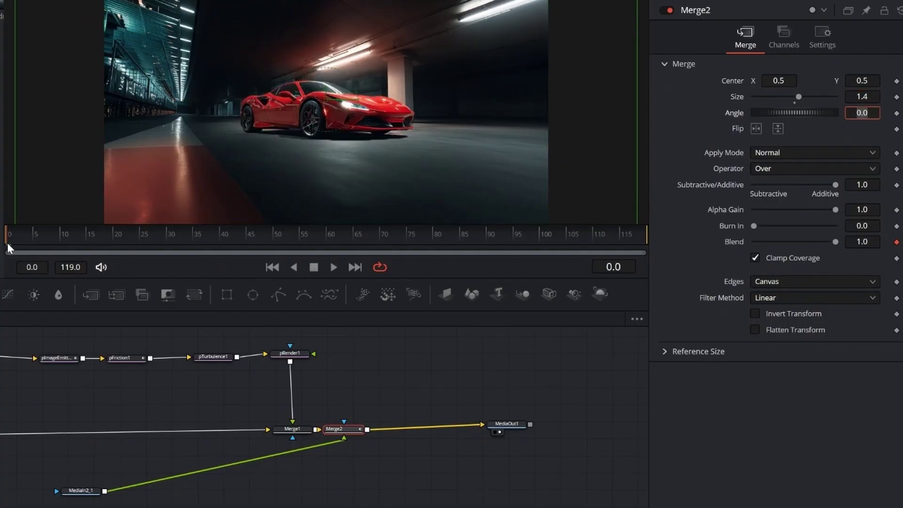
- Keyframe Merge2's Blend at 0.4 on frame 12
left_click_drag(7, 243, 70, 239)
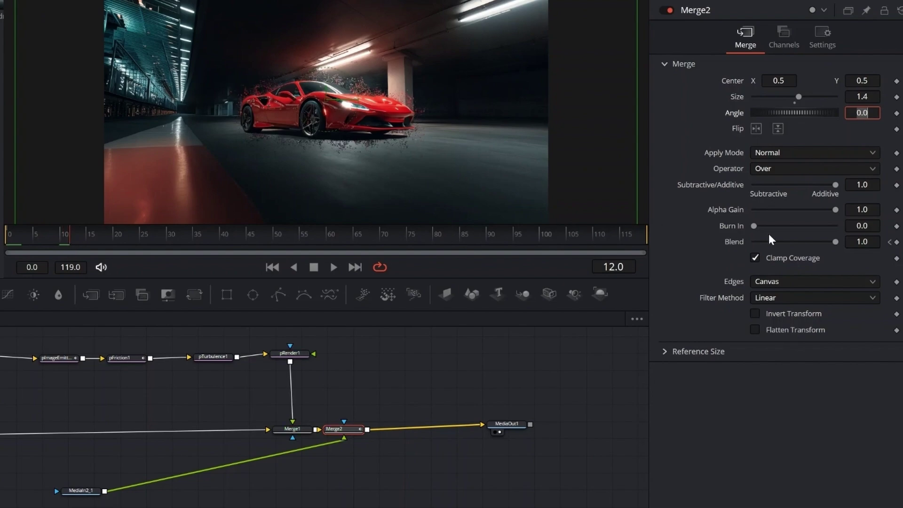
left_click(896, 241)
left_click_drag(837, 245, 799, 246)
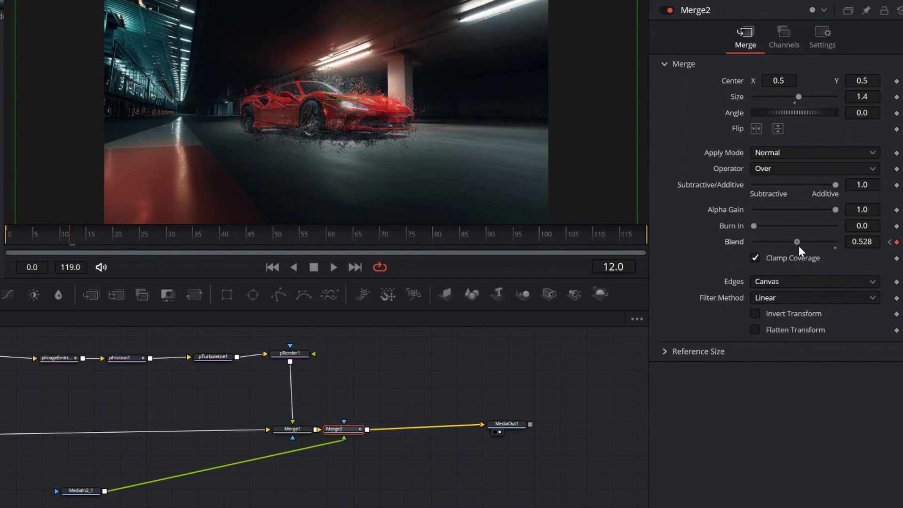
left_click(866, 242)
type("0.4")
key("Tab")
- Add a Blend keyframe of 0.25 at frame 29
left_click_drag(68, 235, 160, 242)
left_click(897, 242)
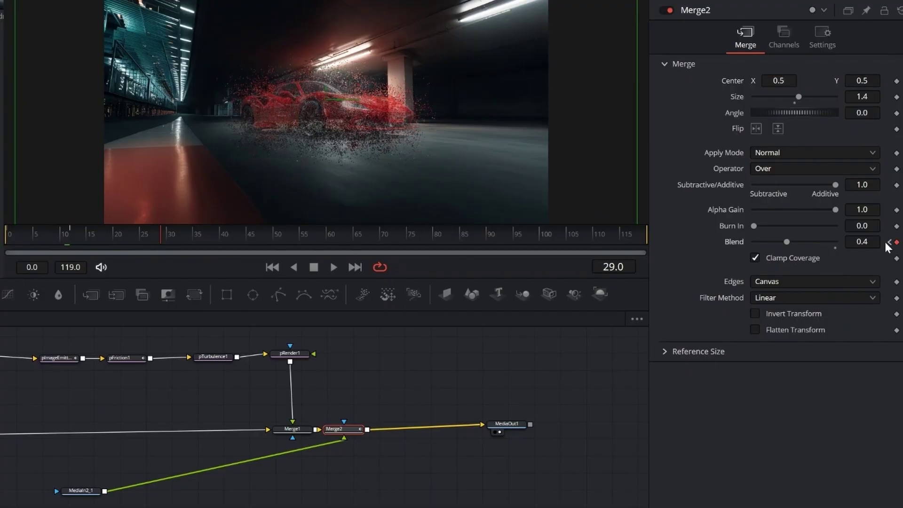
left_click(876, 242)
type("0.25")
key("Tab")
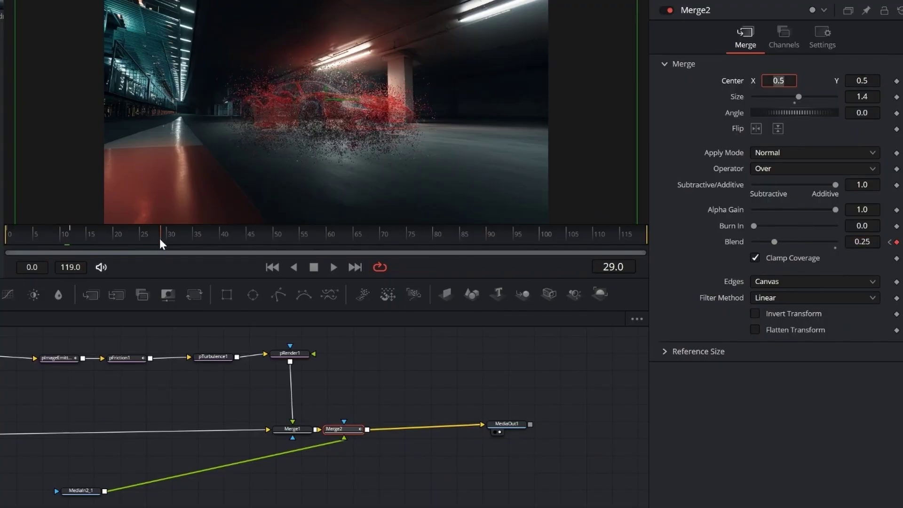
- Play back the fade, then set Blend to 0.15 at frame 67
key("space")
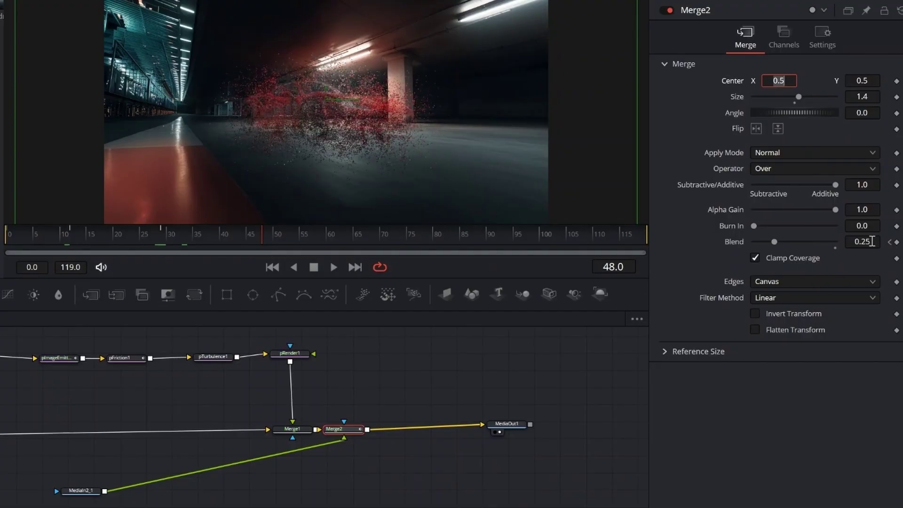
left_click(873, 242)
key("BackSpace")
left_click_drag(262, 240, 368, 242)
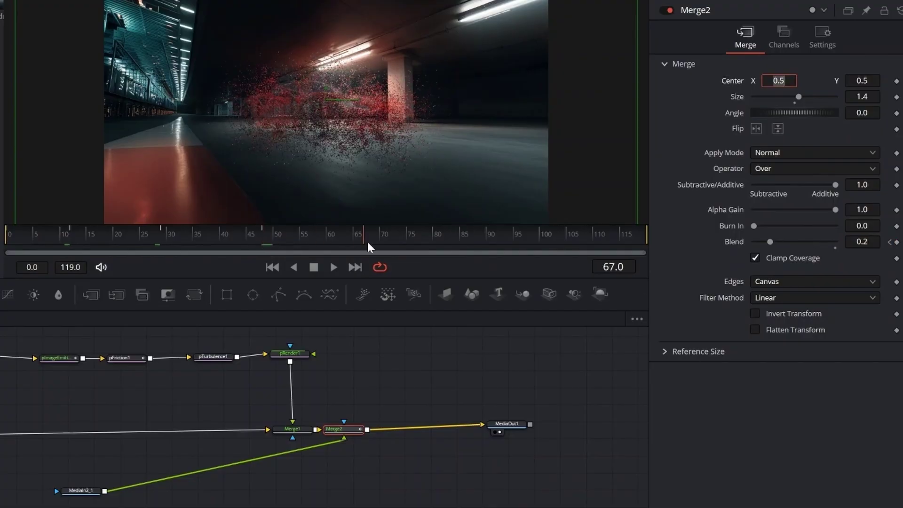
left_click(876, 241)
type("0.15")
key("Return")
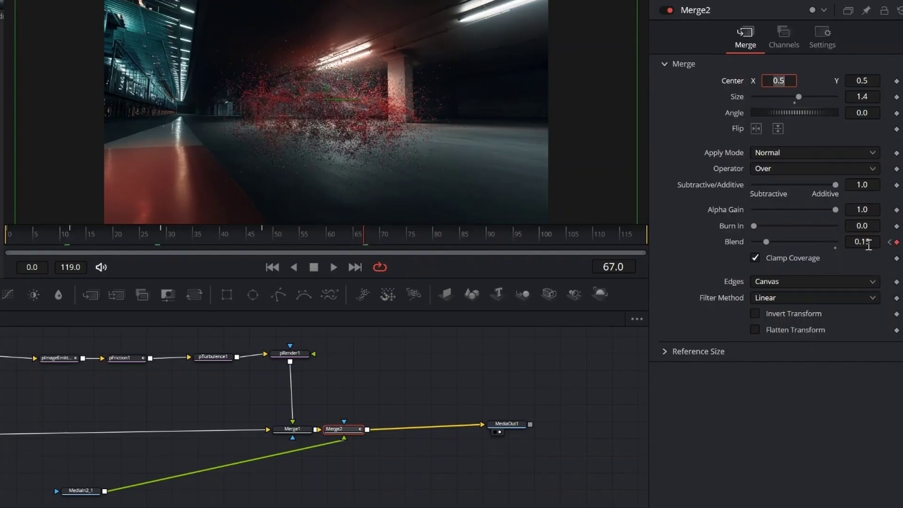
- Keyframe the final Blend value at frame 81 and jump back to the comp start
left_click_drag(362, 234, 444, 239)
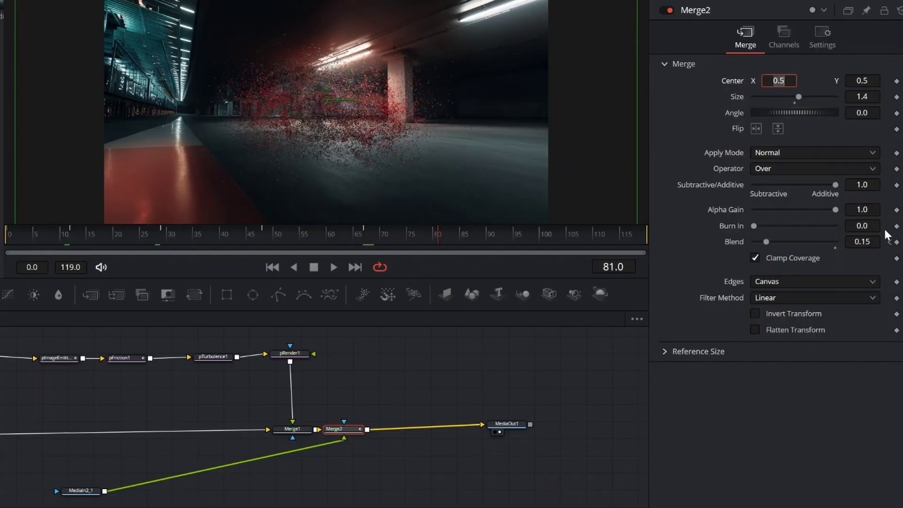
left_click(897, 242)
left_click(875, 241)
type("1")
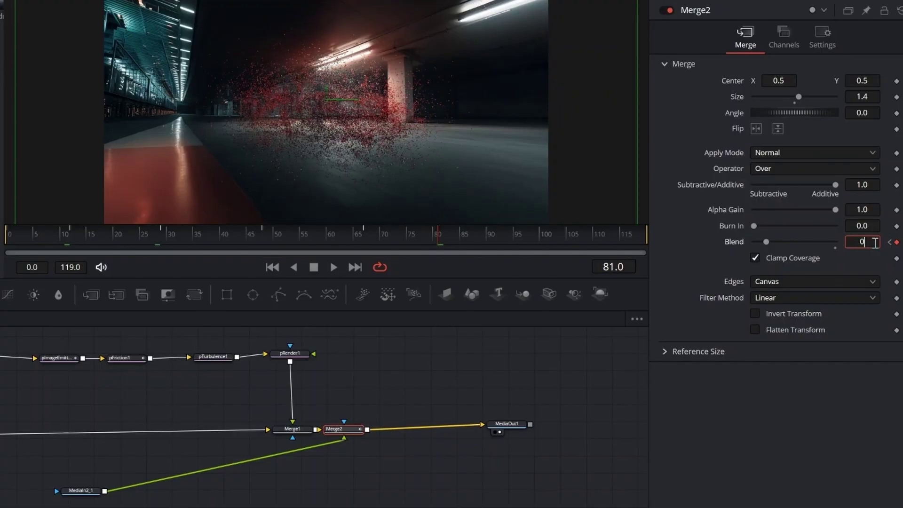
key("Return")
left_click(272, 267)
- Play the comp, rewind the timeline playhead to the start, and set Render Cache to Smart
left_click(334, 267)
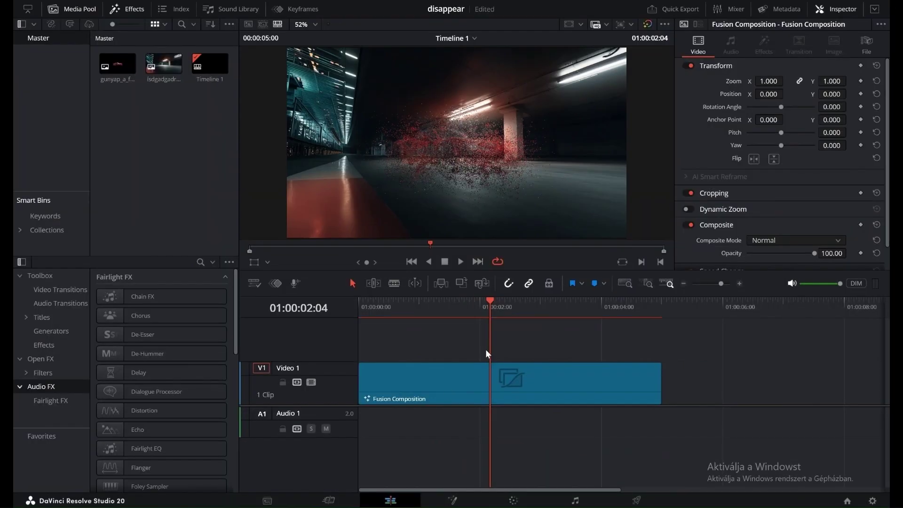
left_click_drag(490, 301, 331, 306)
left_click(274, 1)
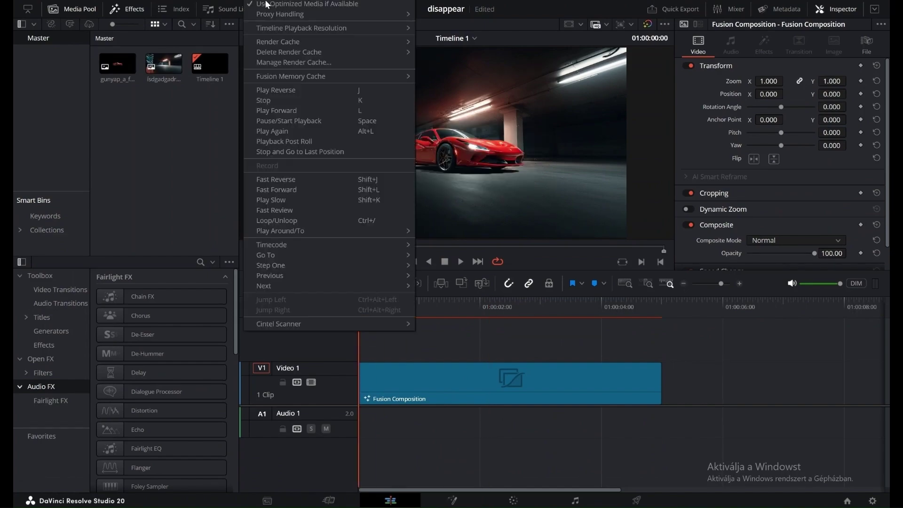
mouse_move(311, 38)
left_click(428, 52)
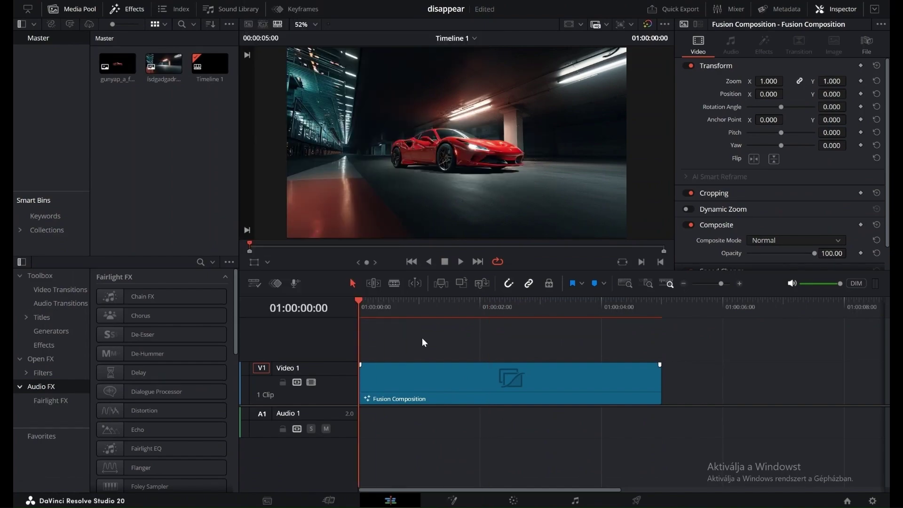